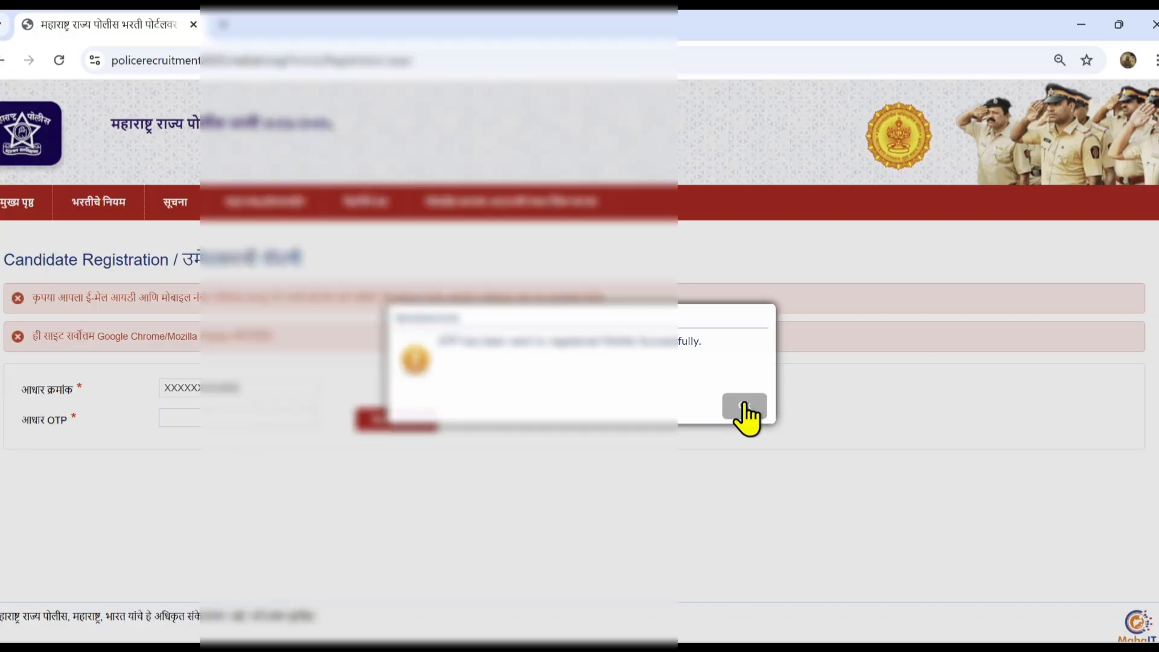
# Dismiss the OTP-sent message and verify the Aadhaar OTP so Aadhaar details auto-fill
pyautogui.click(740, 404)
pyautogui.click(269, 415)
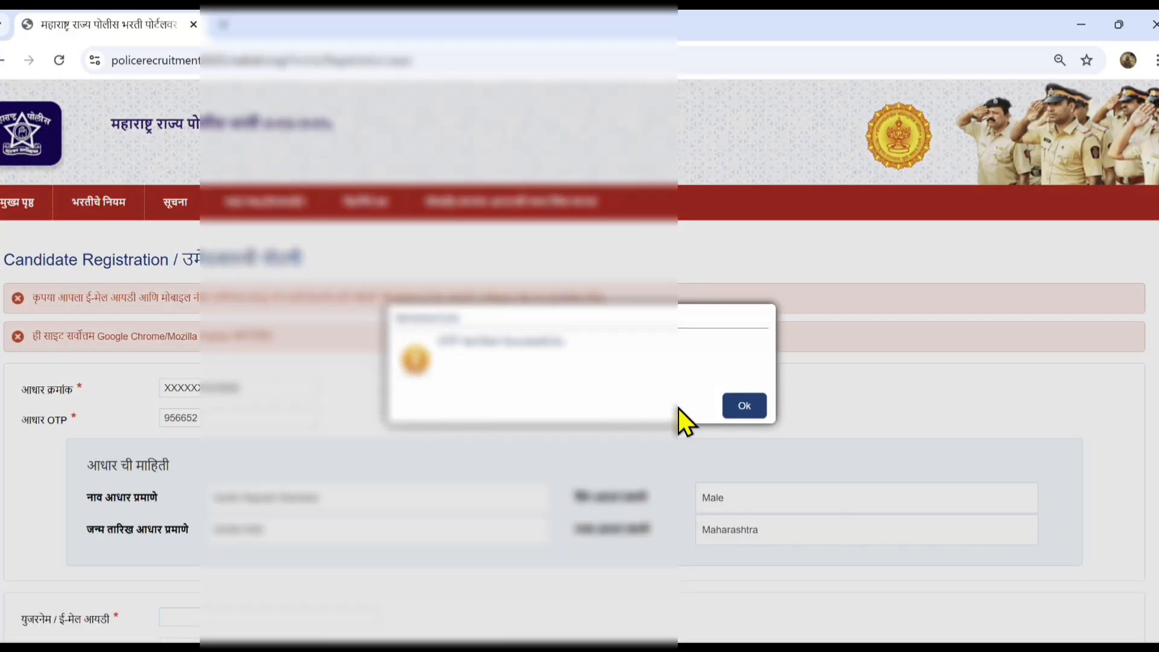
pyautogui.press('Return')
pyautogui.scroll(-1, 459, 471)
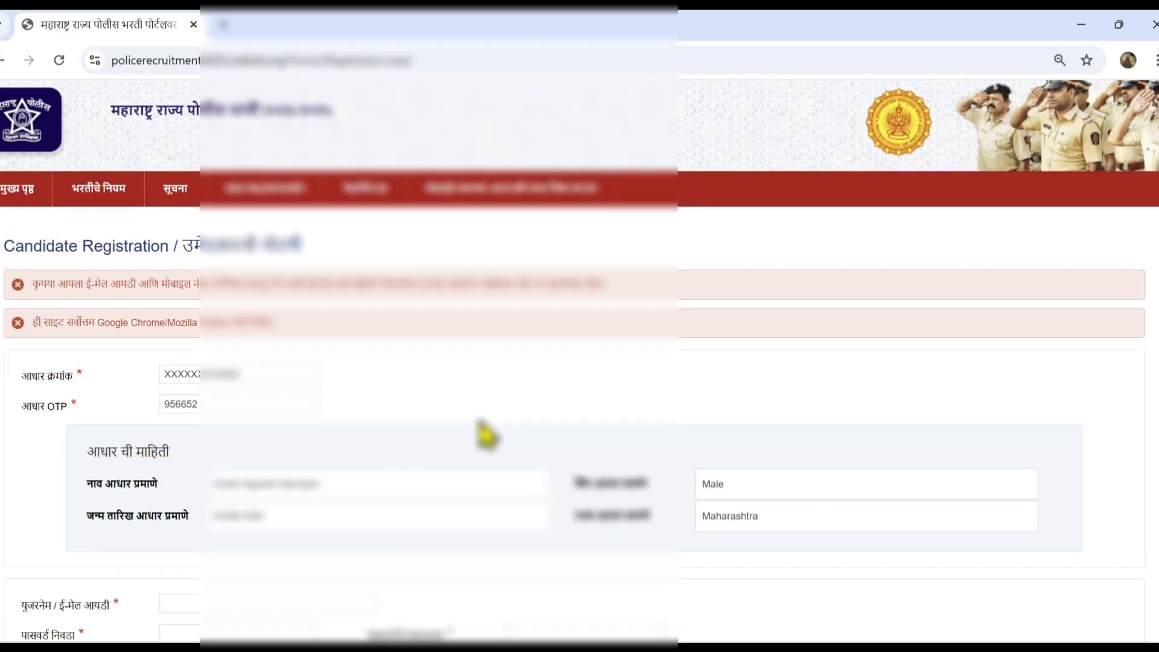
pyautogui.scroll(-1, 785, 468)
# Enter the e-mail username in the Username/Email field
pyautogui.click(247, 453)
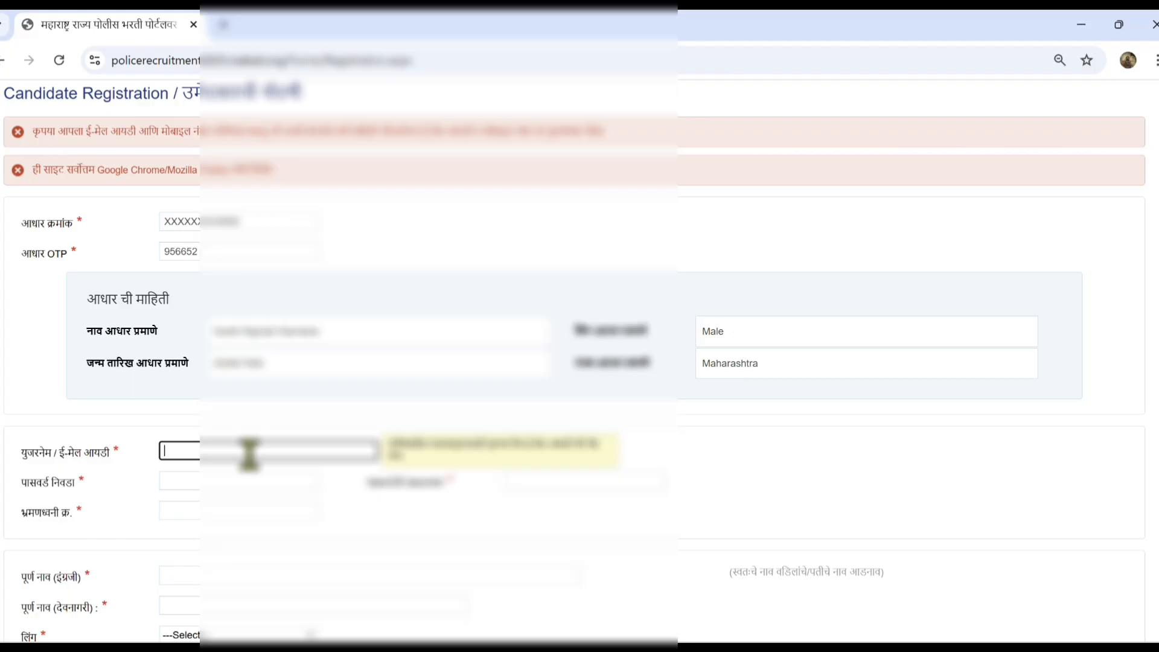
pyautogui.scroll(-1, 782, 492)
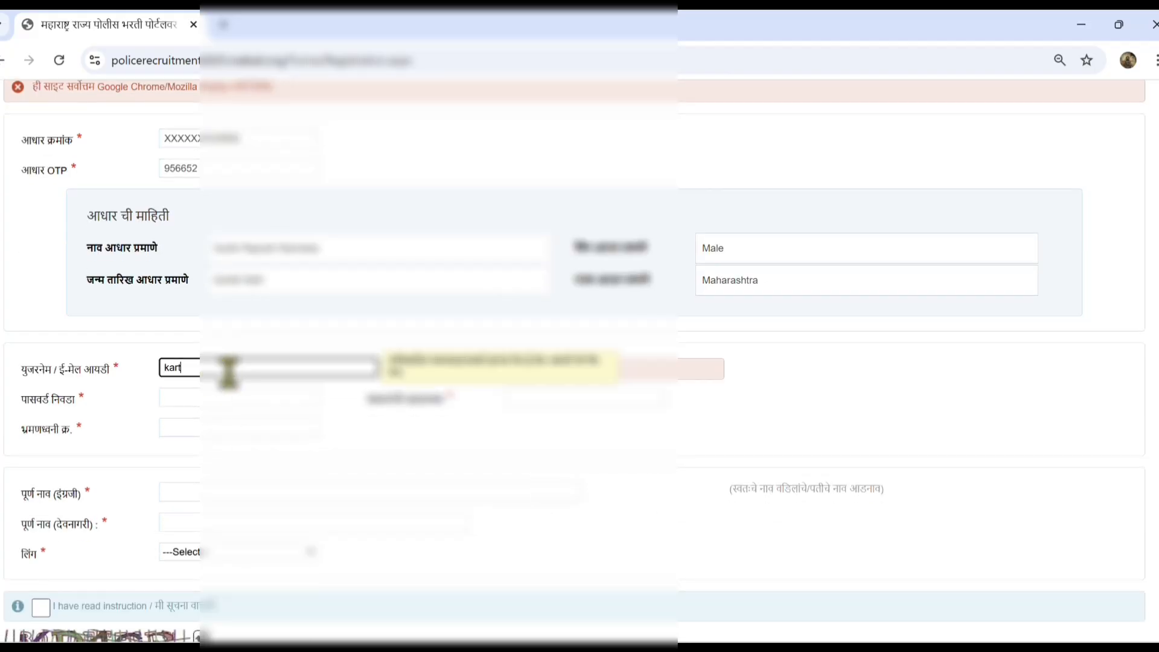
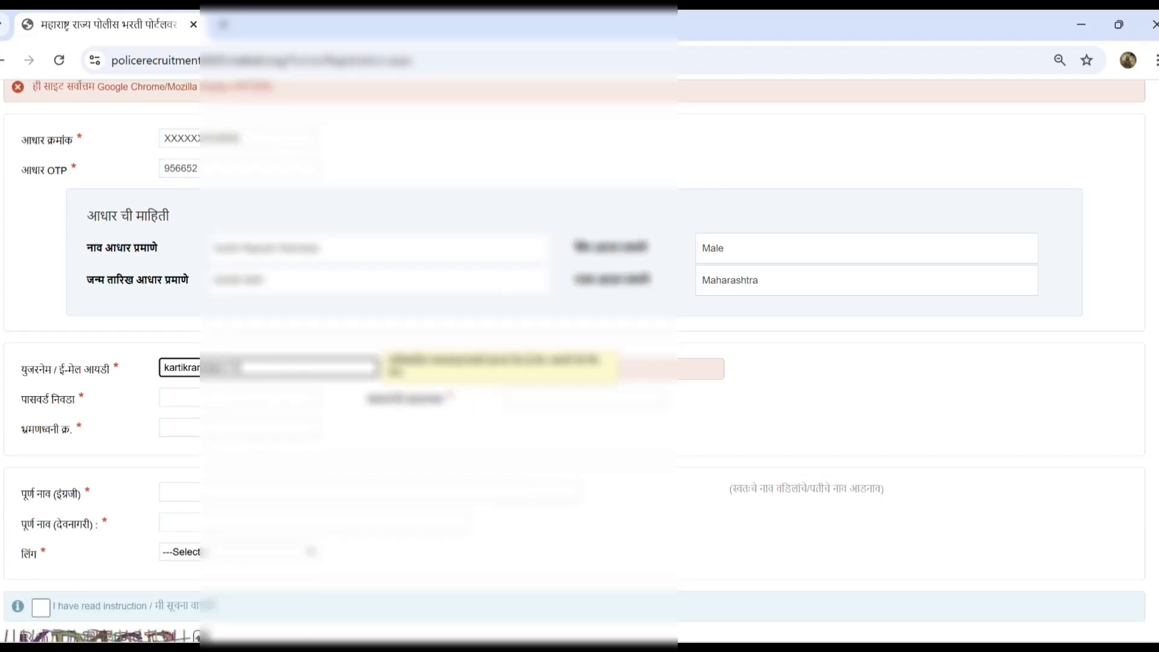
pyautogui.press('Tab')
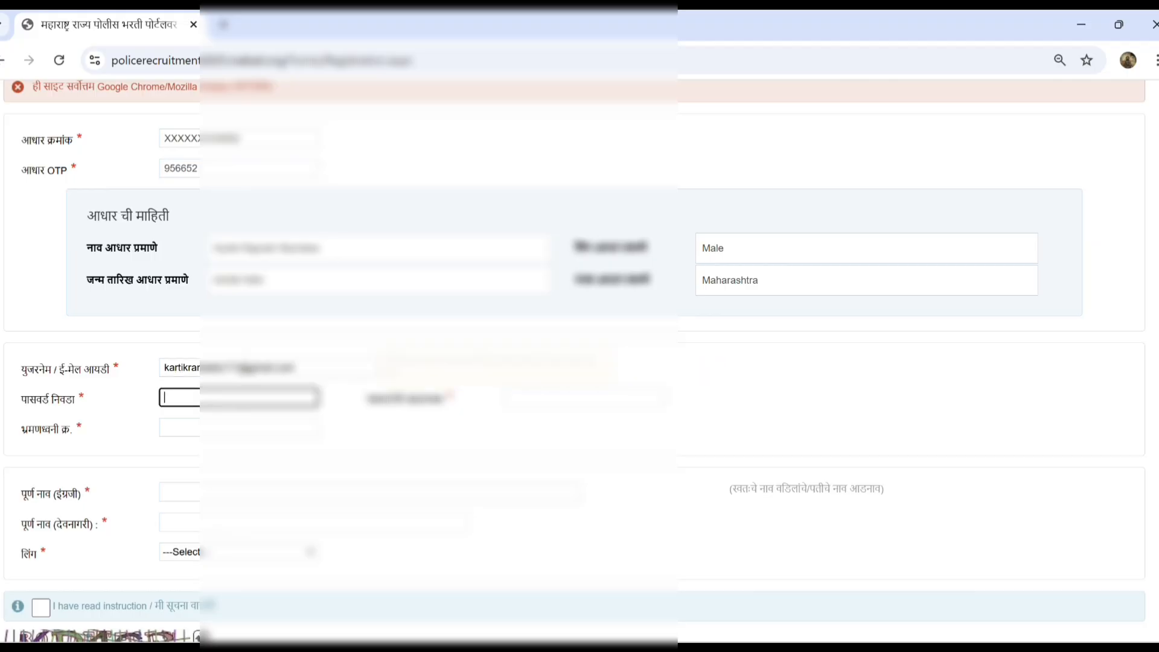
# Enter and confirm the account password, then fill in the mobile number
pyautogui.scroll(-1, 781, 492)
pyautogui.write('••••••••')
pyautogui.press('Tab')
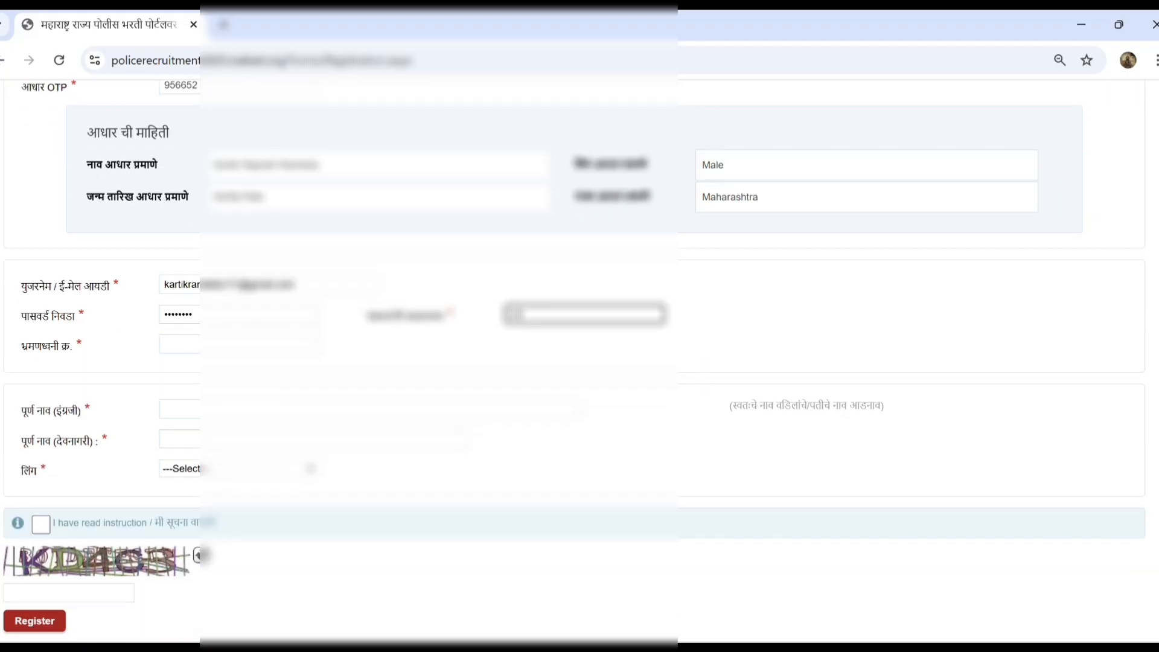
pyautogui.write('••••••••')
pyautogui.press('Tab')
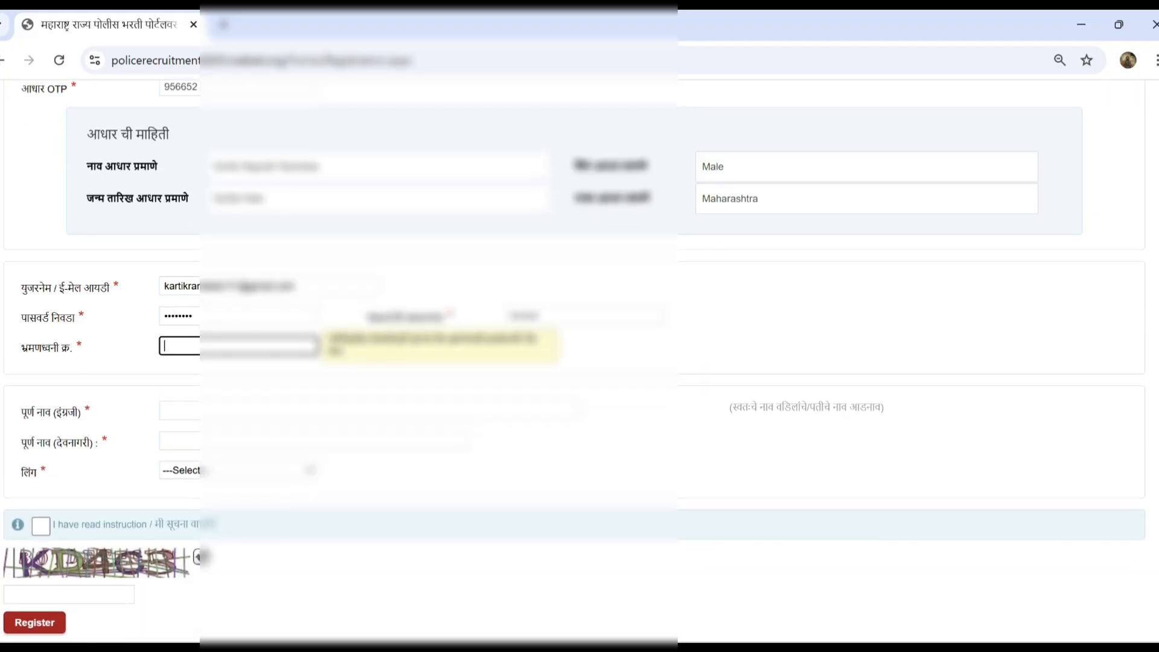
pyautogui.scroll(3, 579, 362)
pyautogui.scroll(-1, 580, 362)
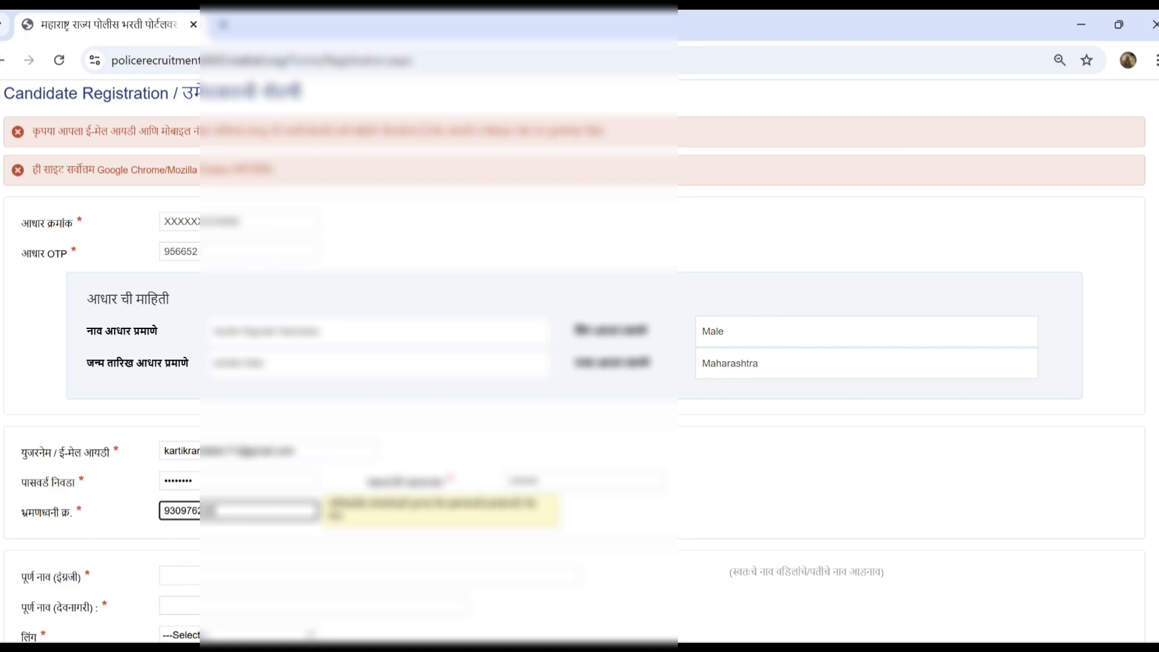
pyautogui.scroll(-3, 382, 409)
# Enter the full name in English, then paste its Google Translate Marathi version into the Devanagari field
pyautogui.click(381, 410)
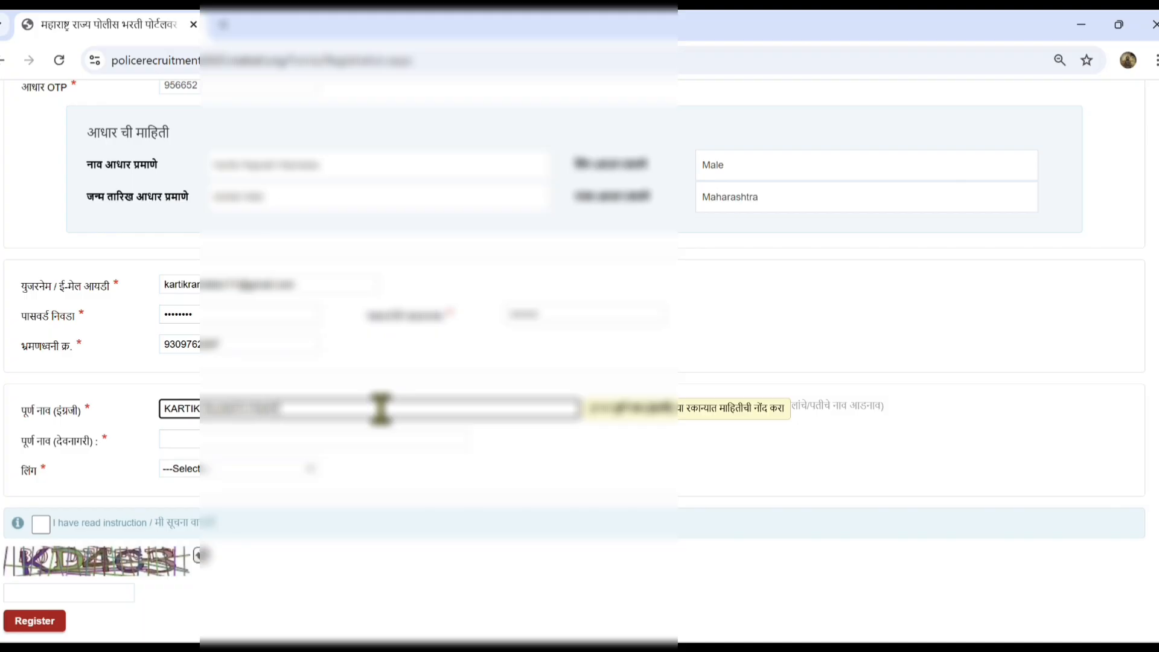
pyautogui.press('Tab')
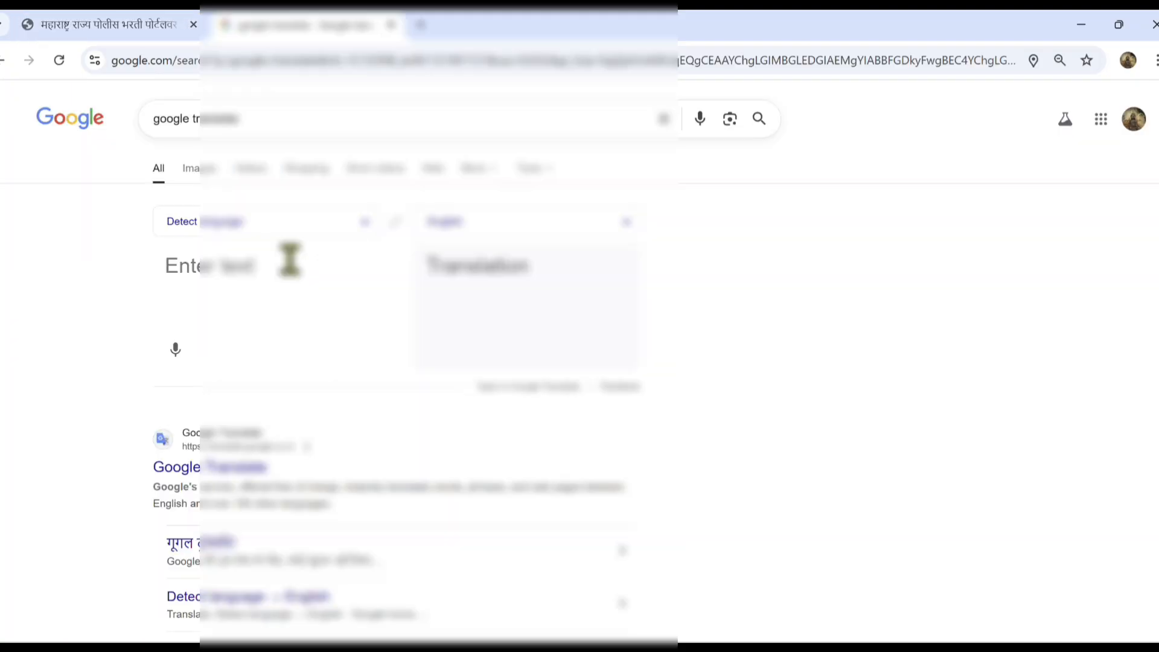
pyautogui.click(297, 221)
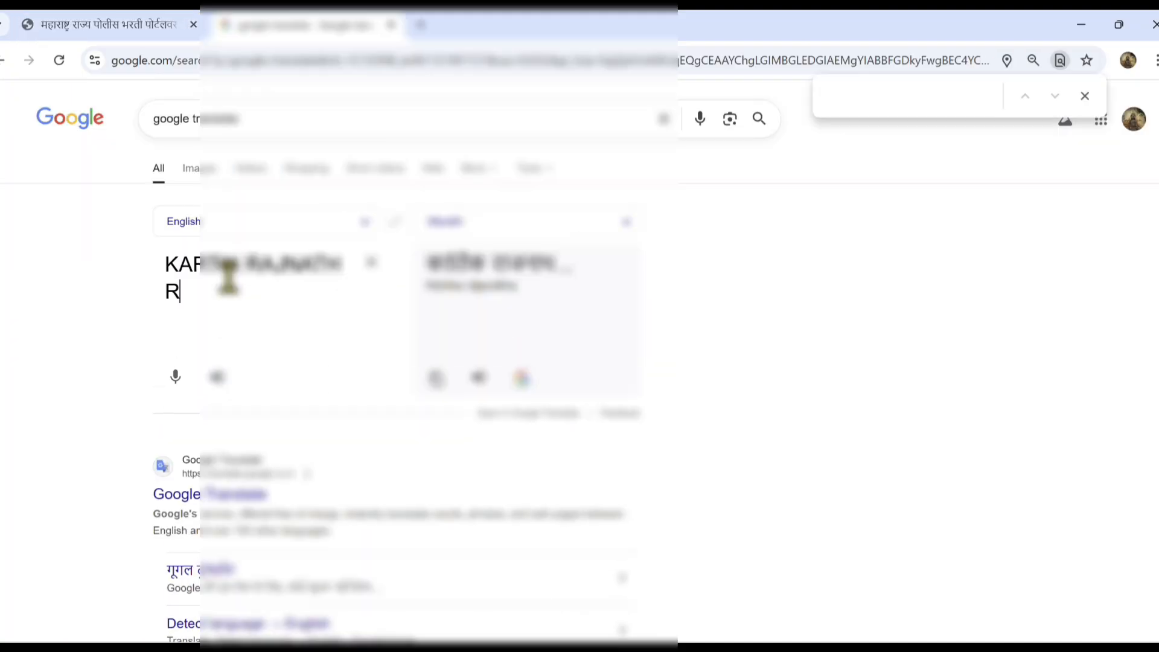
pyautogui.write('AMTEK')
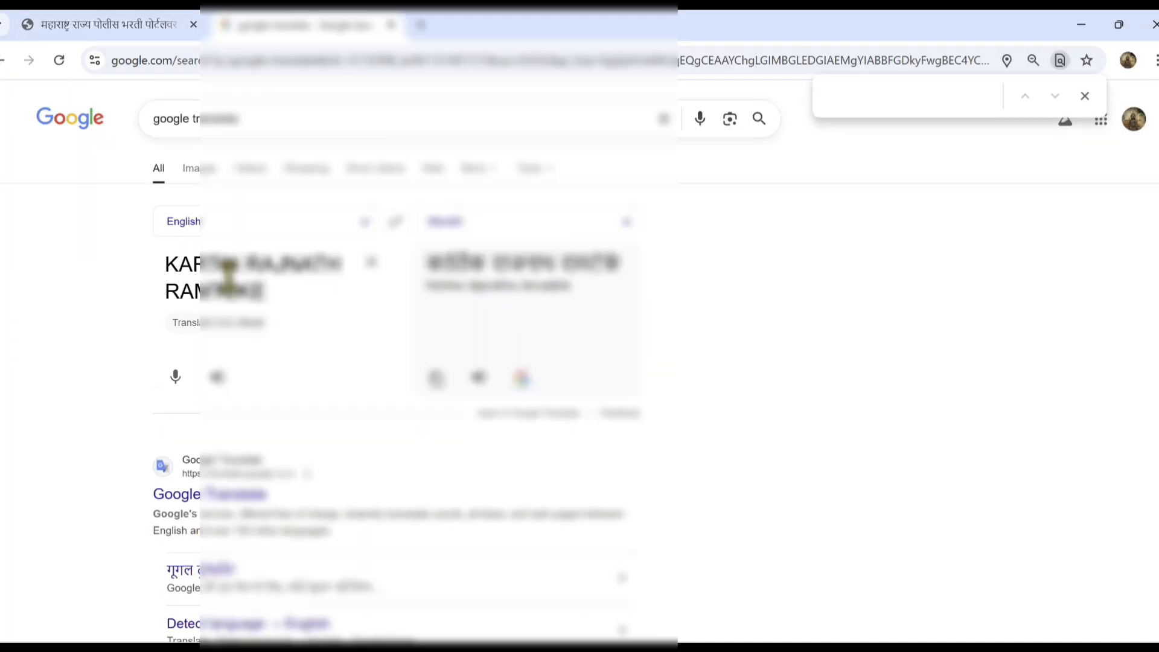
pyautogui.click(470, 385)
pyautogui.click(84, 23)
pyautogui.click(315, 445)
pyautogui.hotkey('ctrl', 'v')
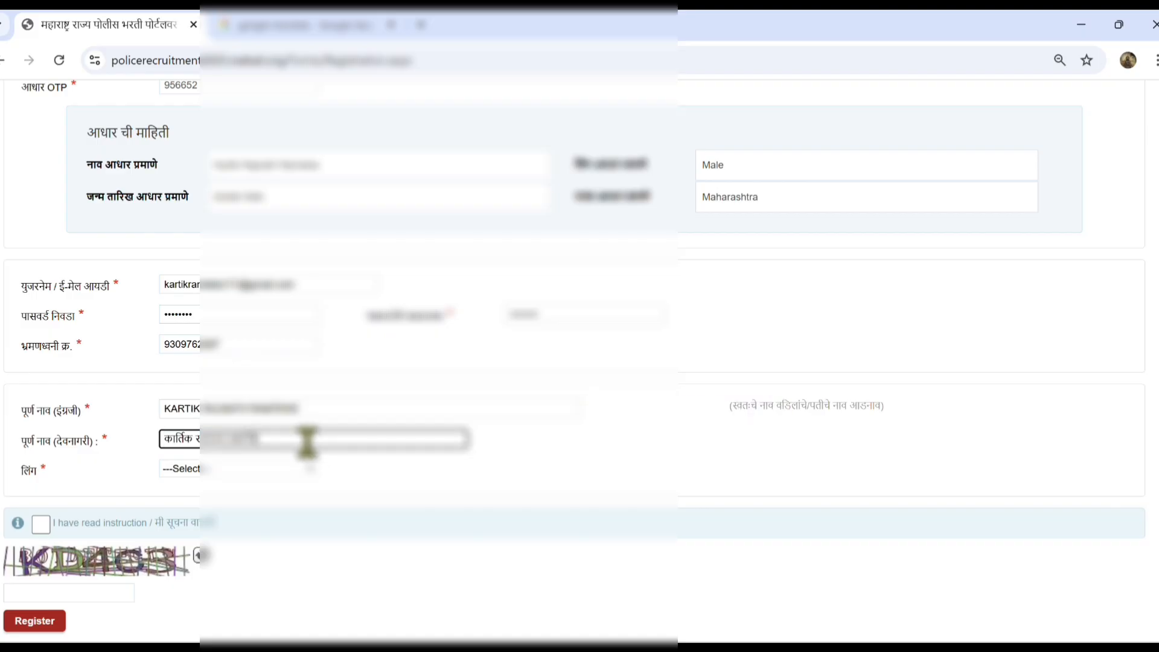
# Choose gender Male, accept the instructions, enter the captcha and submit the registration
pyautogui.click(254, 470)
pyautogui.click(236, 508)
pyautogui.scroll(-1, 570, 489)
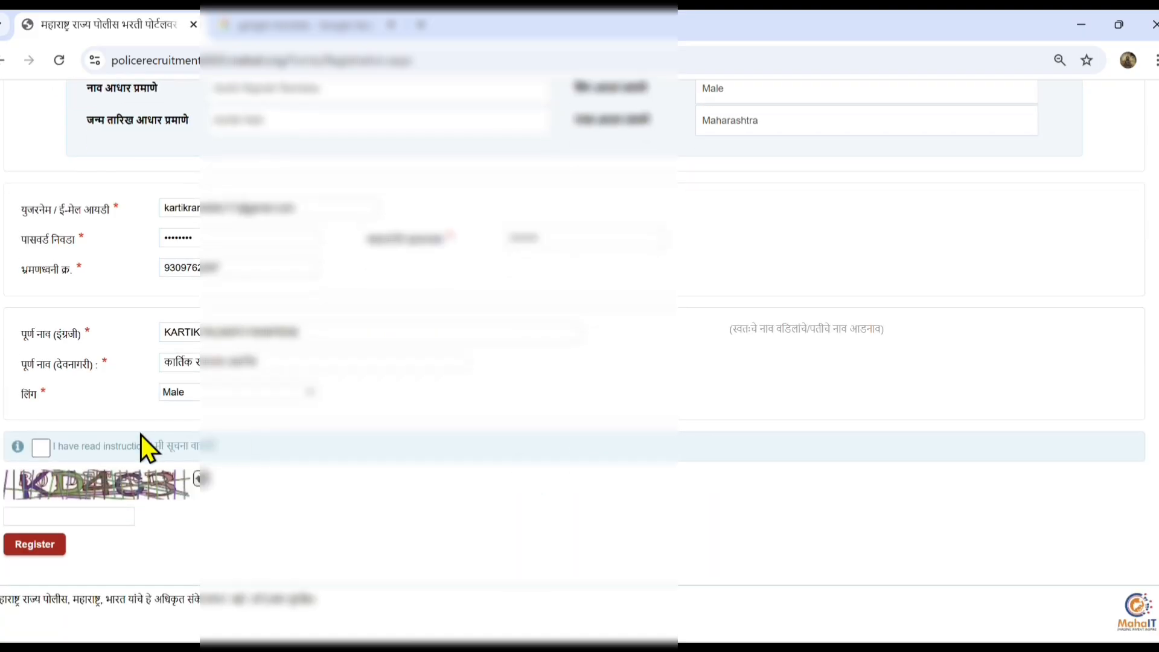
pyautogui.click(41, 447)
pyautogui.click(72, 516)
pyautogui.write('KD4C3')
pyautogui.click(33, 546)
# Confirm registration via the MahaPolice verification link in Gmail, then log in with the captcha
pyautogui.click(746, 388)
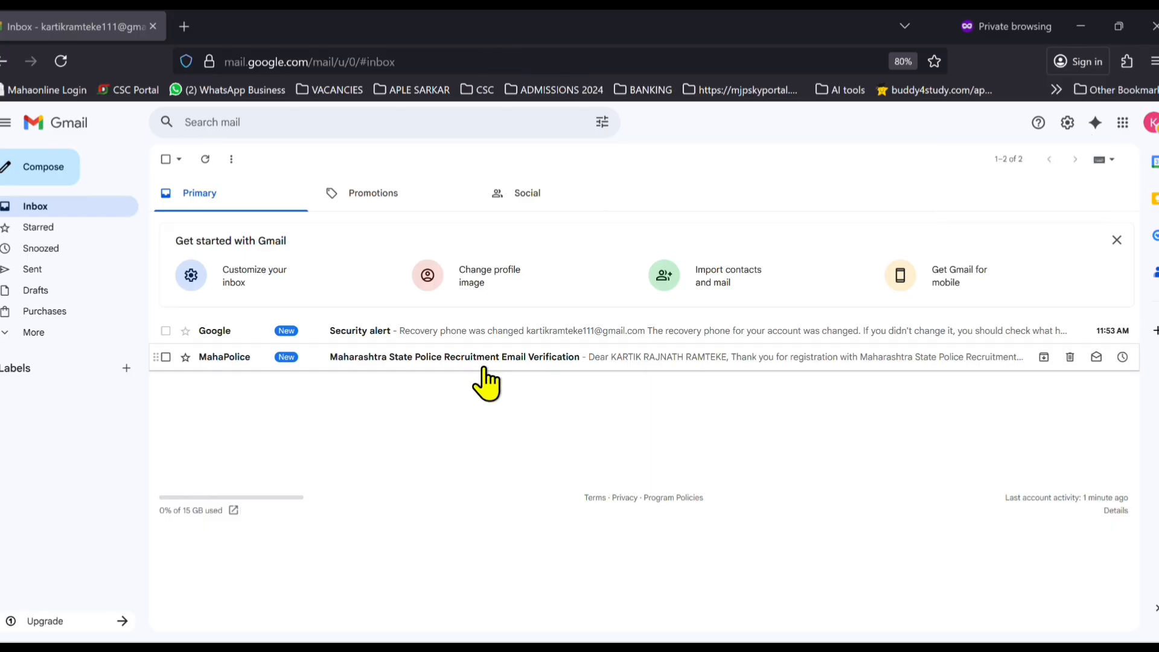
pyautogui.click(480, 363)
pyautogui.click(208, 331)
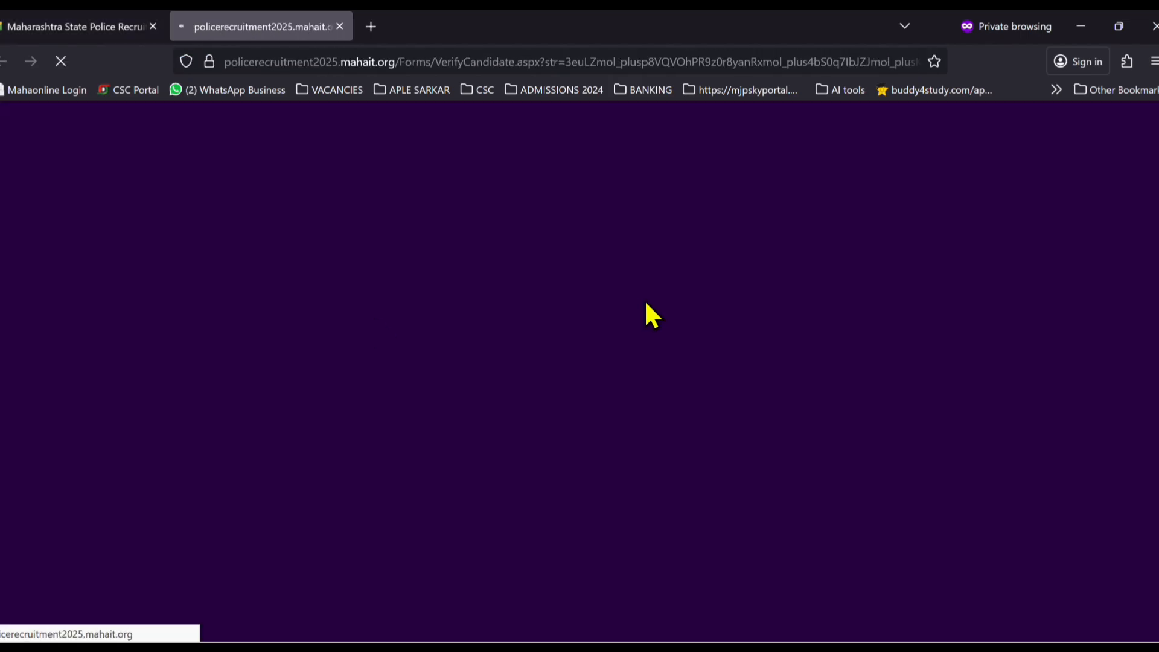
pyautogui.click(768, 426)
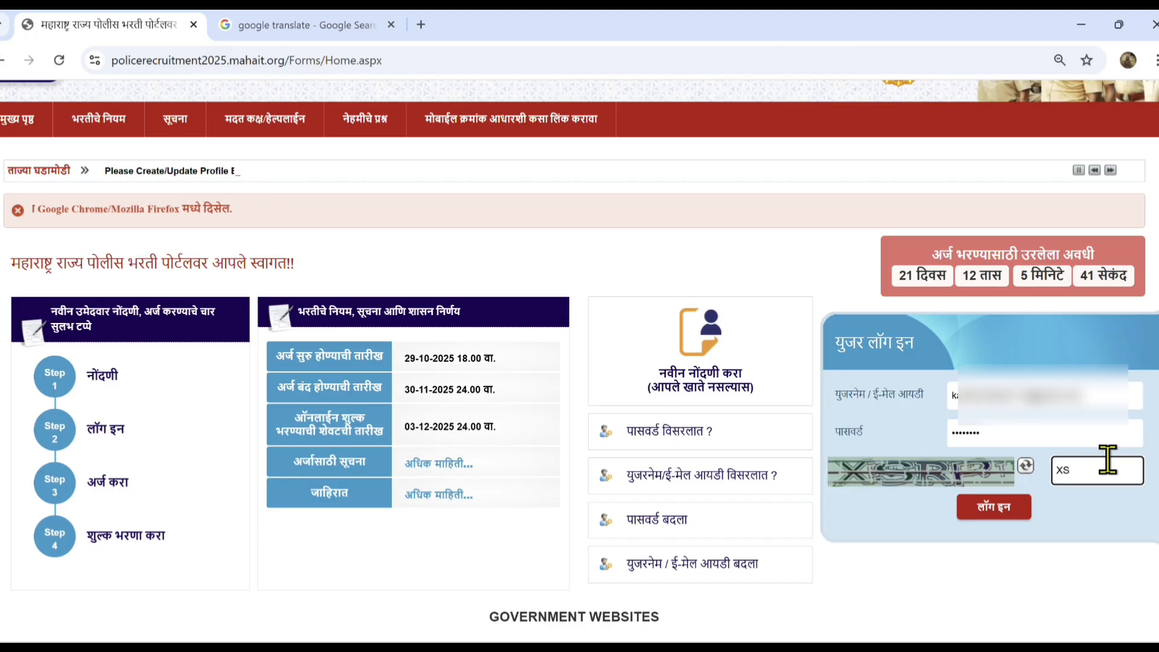
pyautogui.write('RP')
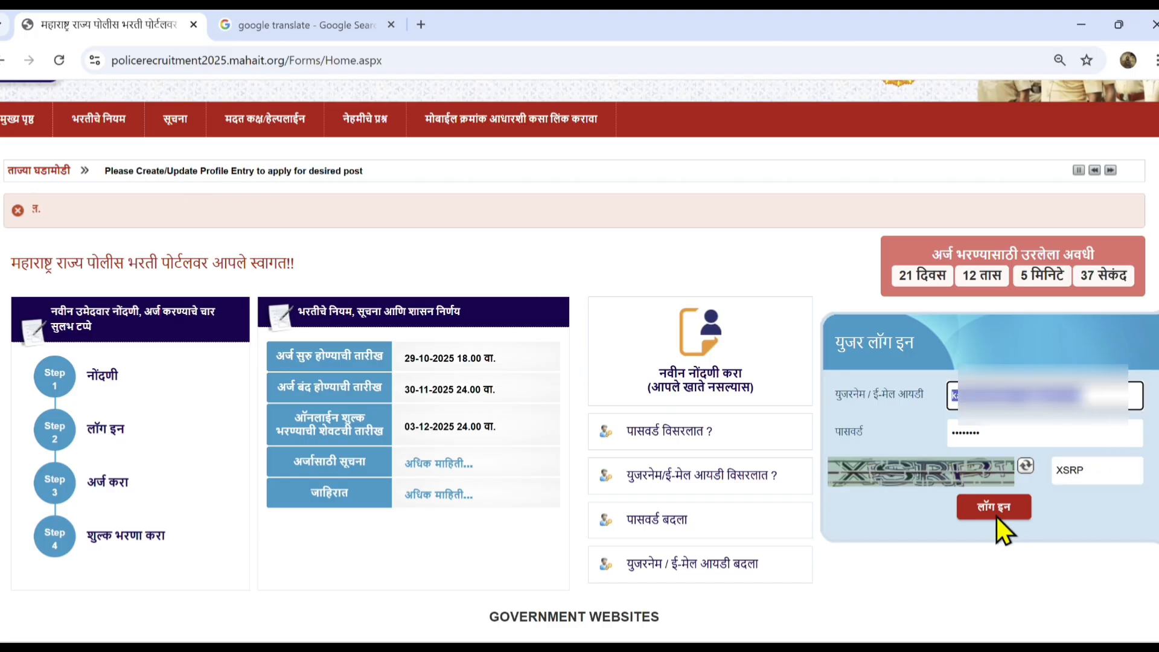
pyautogui.click(991, 505)
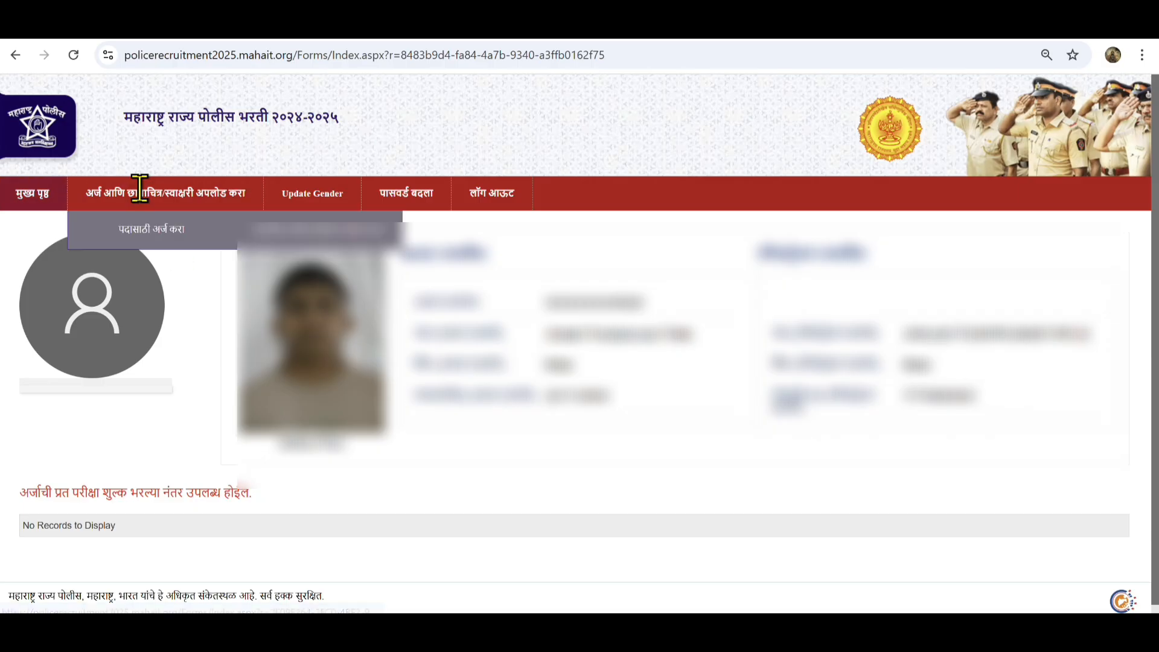
# Open the post application form and enter the applicant's and mother's names in English
pyautogui.click(171, 196)
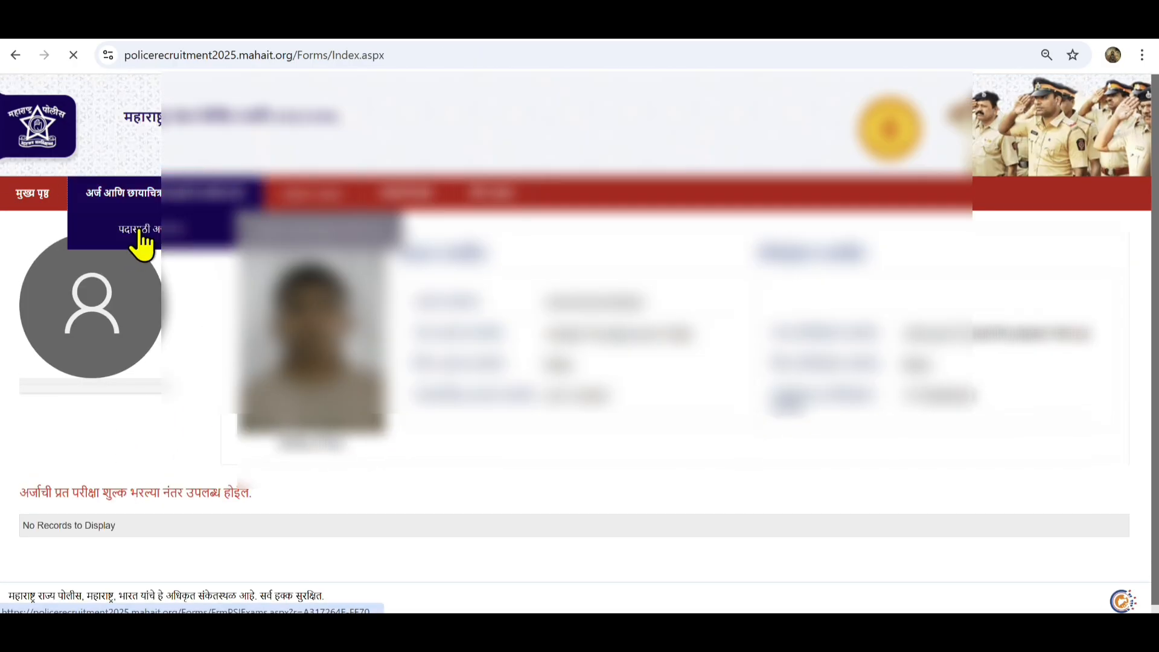
pyautogui.click(139, 231)
pyautogui.scroll(-5, 399, 460)
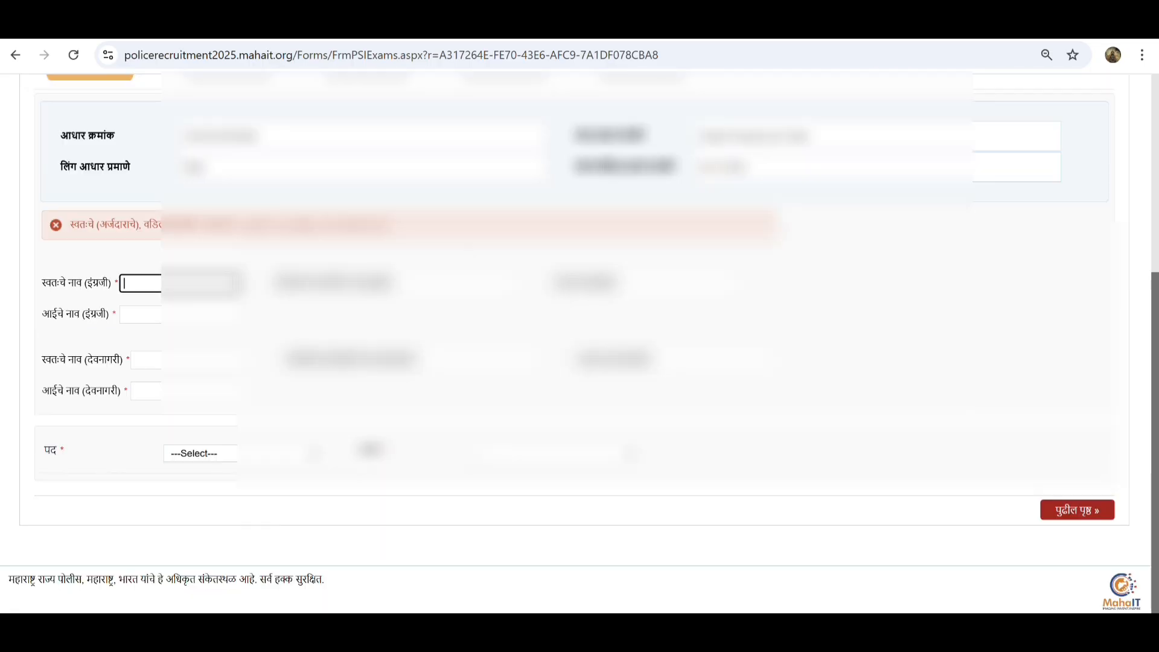
pyautogui.write('JHALAK')
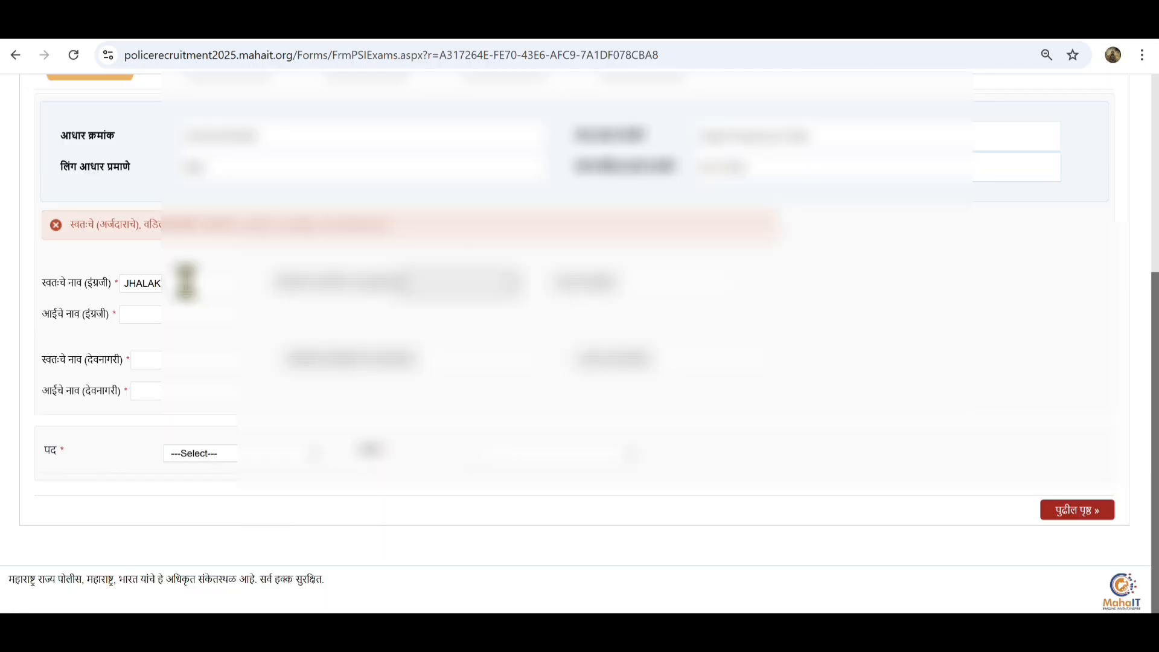
pyautogui.write('?????')
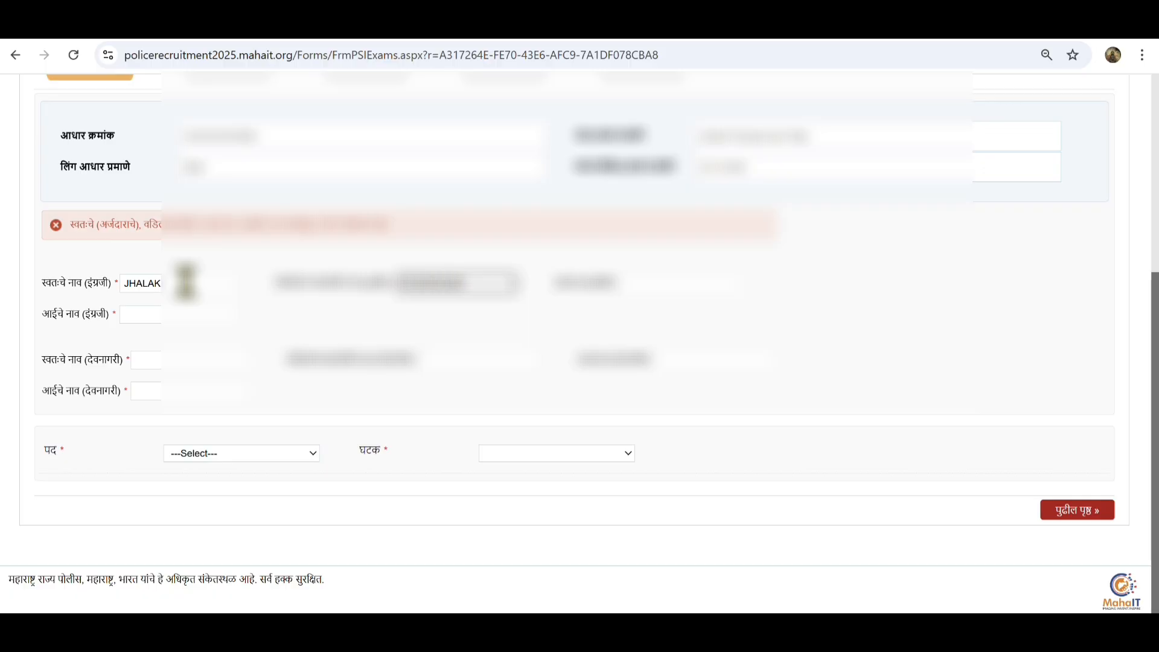
pyautogui.press('Tab')
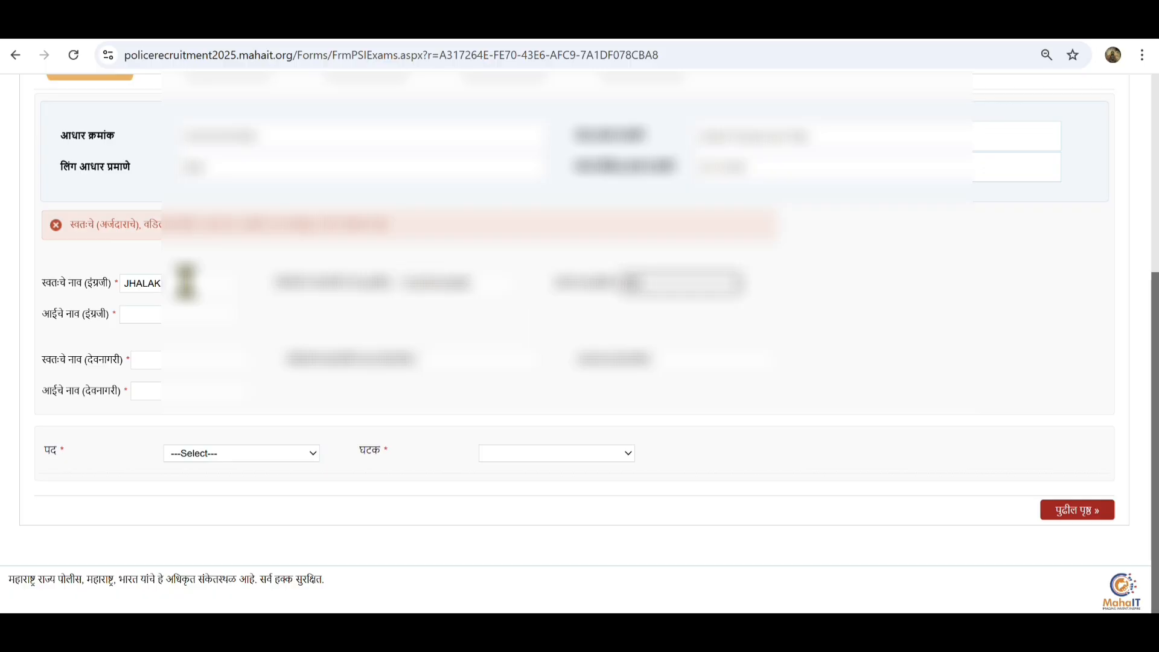
pyautogui.write('???')
pyautogui.press('Tab')
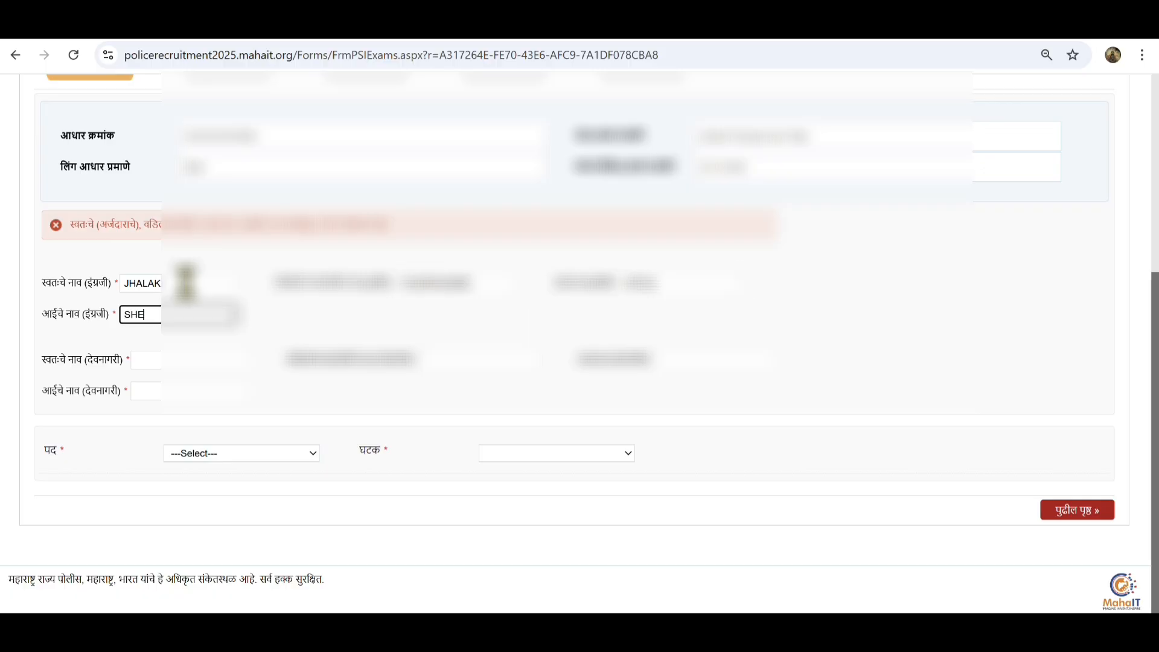
# Paste the applicant's translated name into the Devanagari name field
pyautogui.click(241, 359)
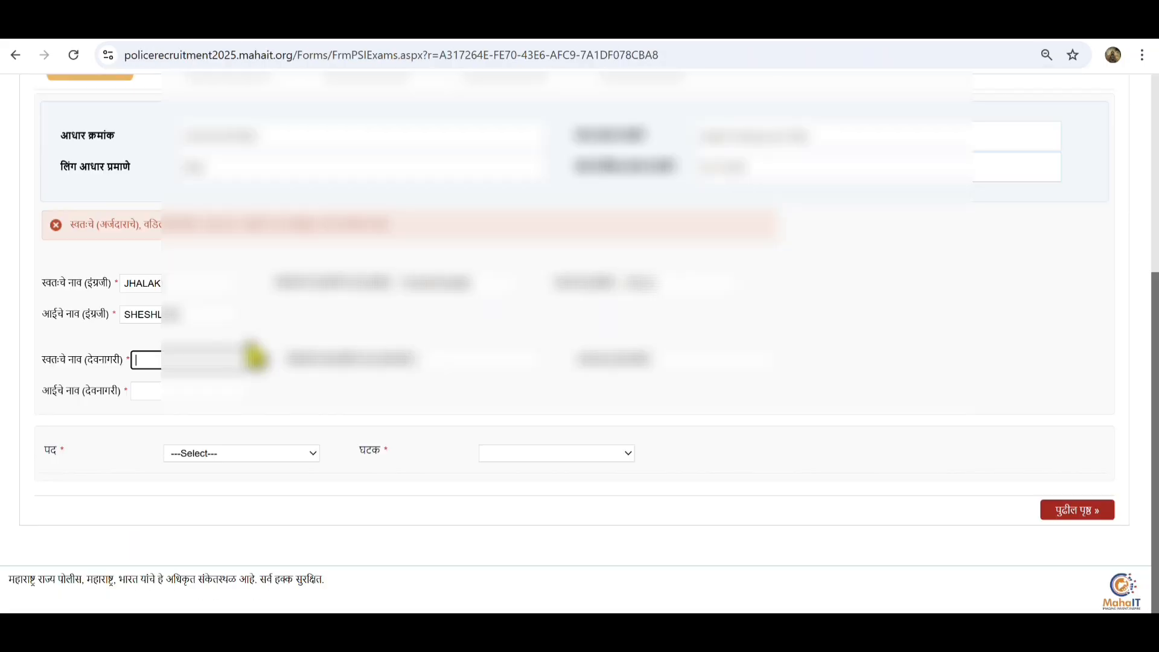
pyautogui.hotkey('ctrl', 'v')
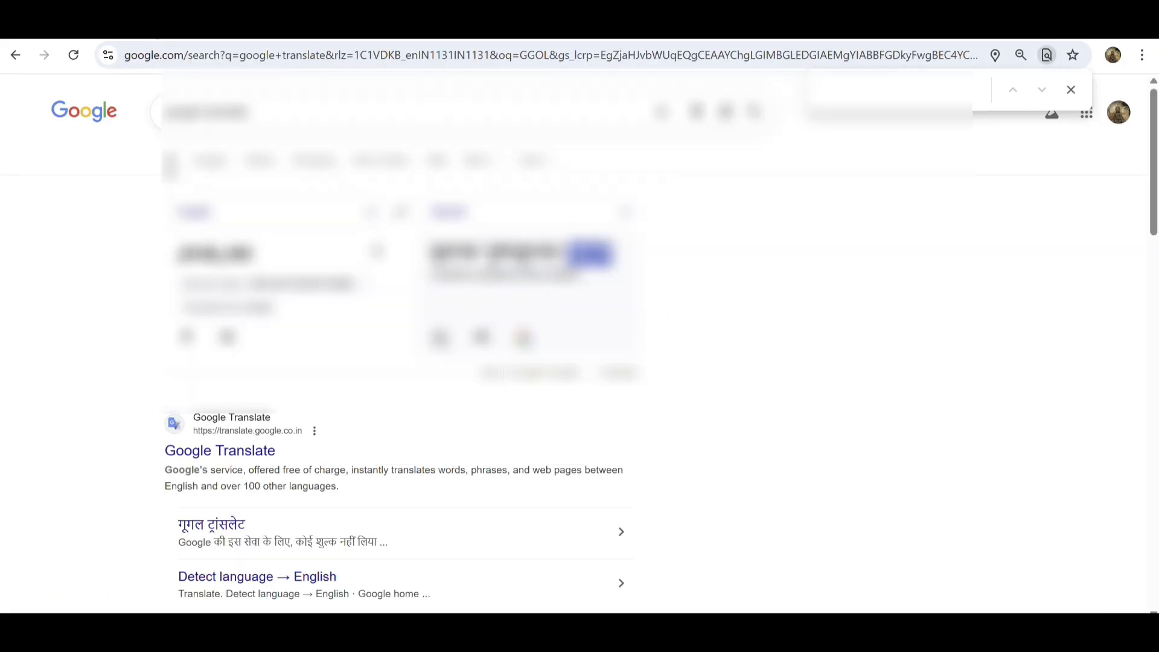
pyautogui.press('Tab')
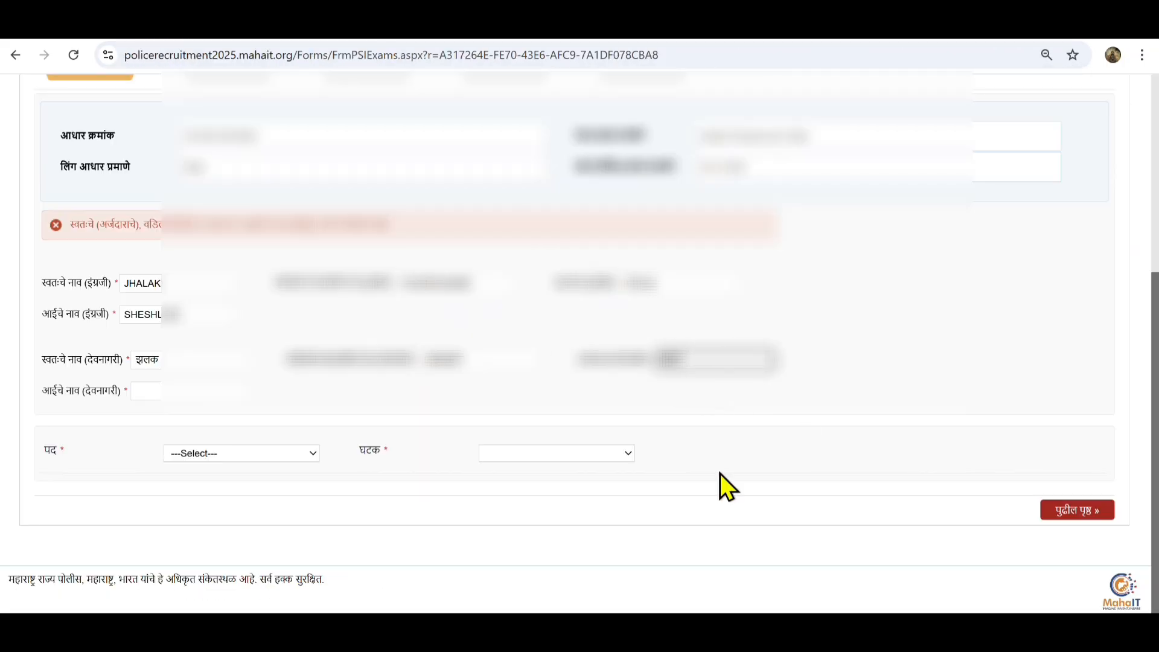
pyautogui.click(483, 362)
pyautogui.click(204, 366)
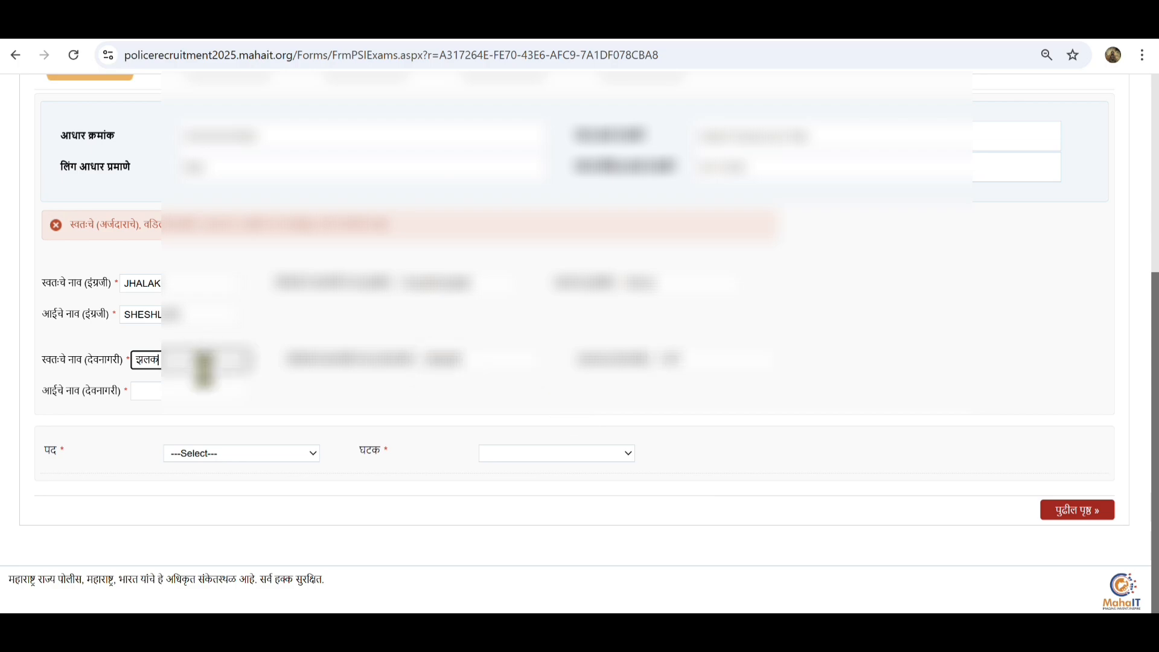
# Translate the mother's English name in Google Translate and paste it into her Devanagari field
pyautogui.doubleClick(195, 314)
pyautogui.hotkey('ctrl', 'c')
pyautogui.click(266, 22)
pyautogui.click(375, 252)
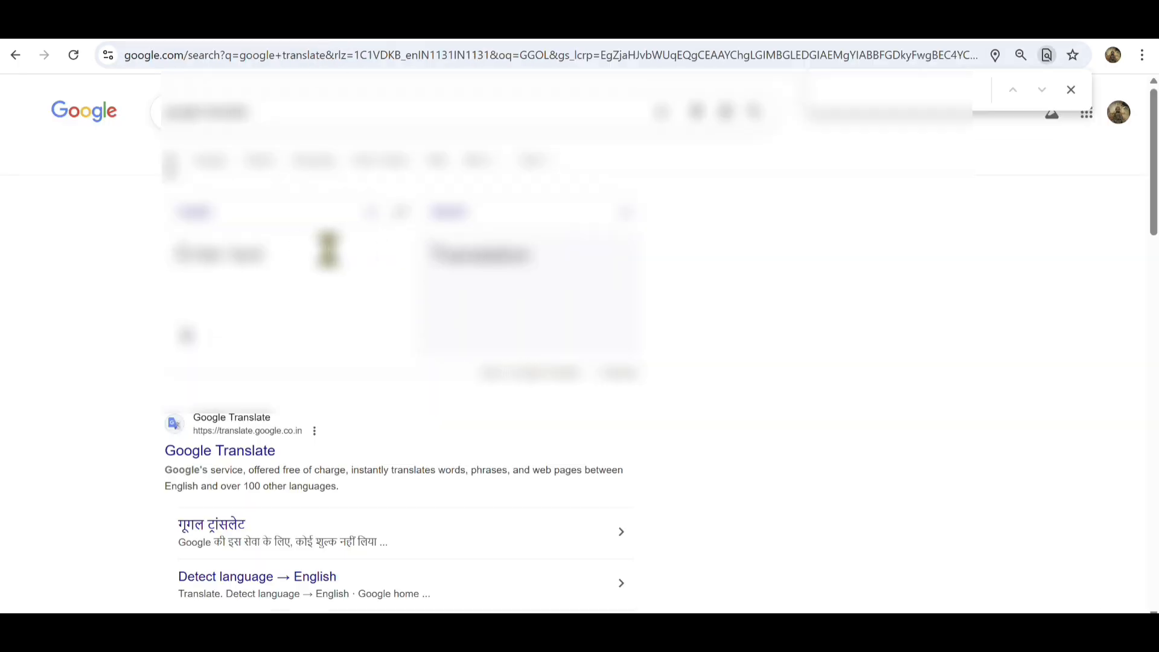
pyautogui.hotkey('ctrl', 'v')
pyautogui.click(181, 21)
pyautogui.click(211, 390)
pyautogui.hotkey('ctrl', 'v')
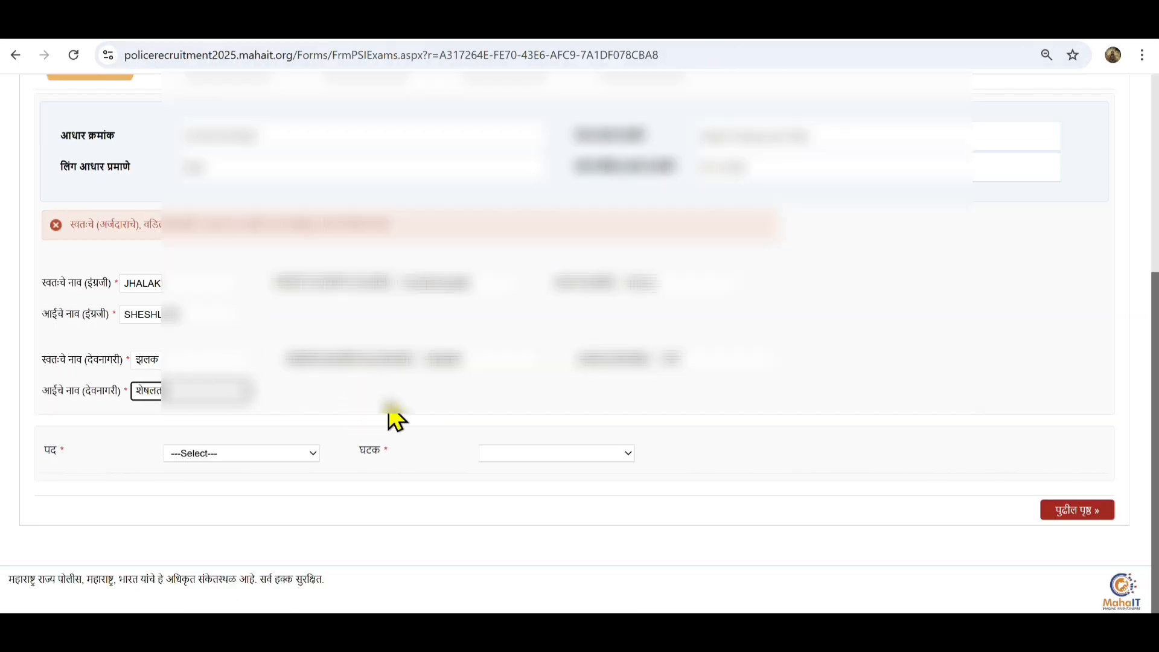
pyautogui.click(395, 406)
pyautogui.click(272, 455)
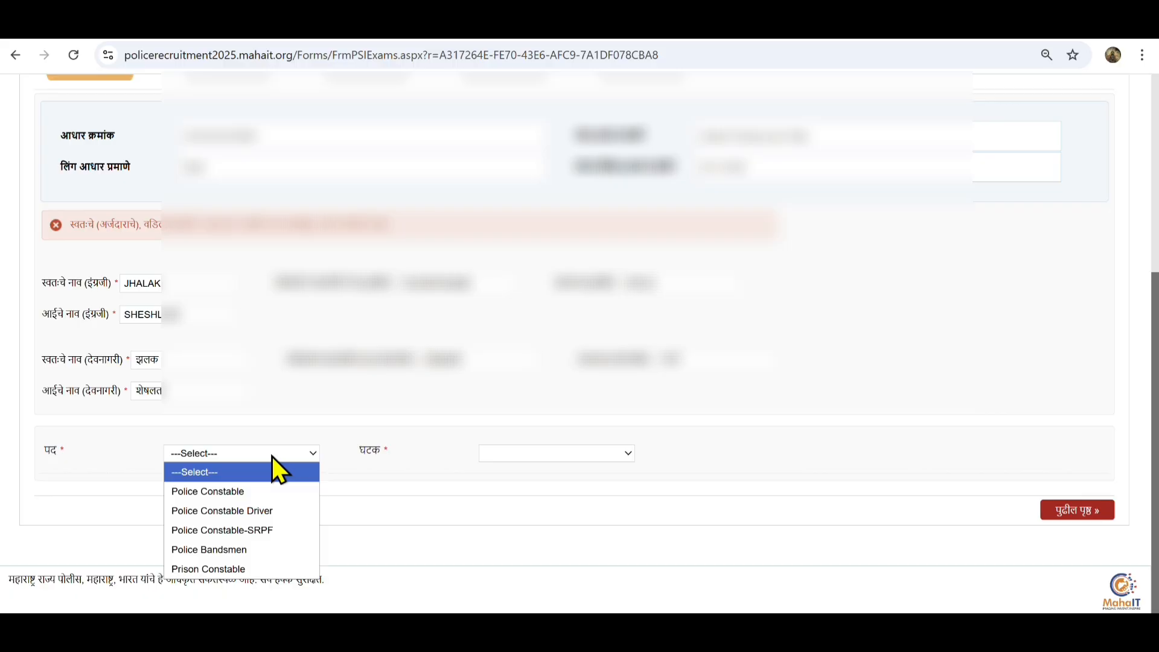
# Choose Police Constable-SRPF as the post and answer नाही to the sports-qualified question
pyautogui.click(269, 527)
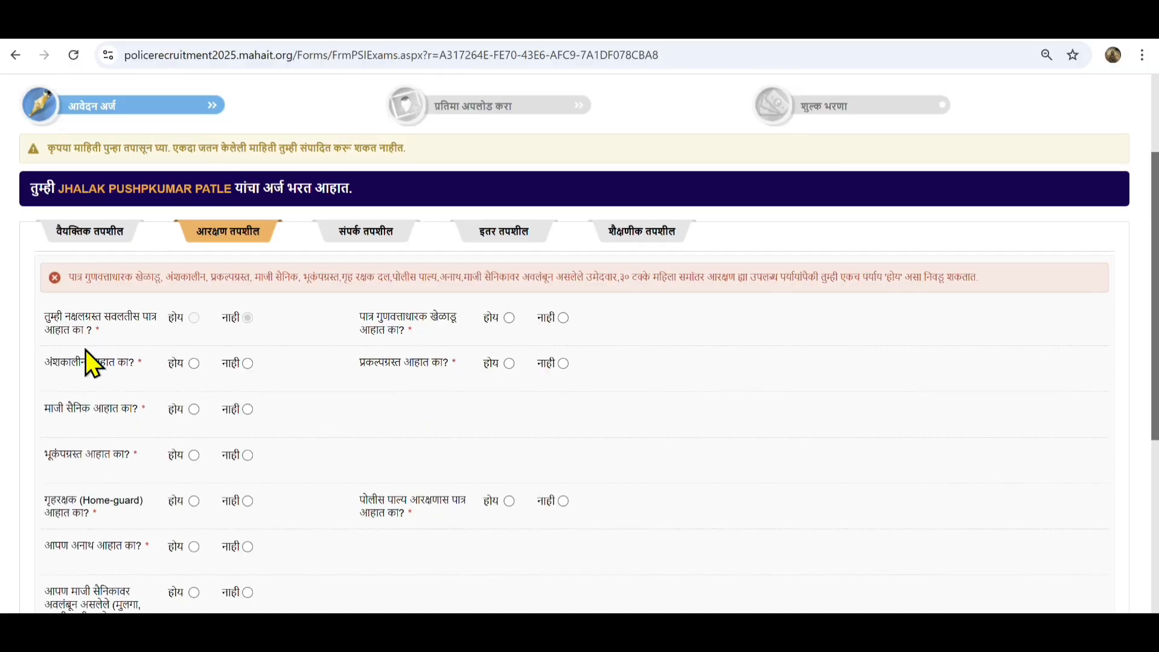
pyautogui.scroll(-1, 862, 383)
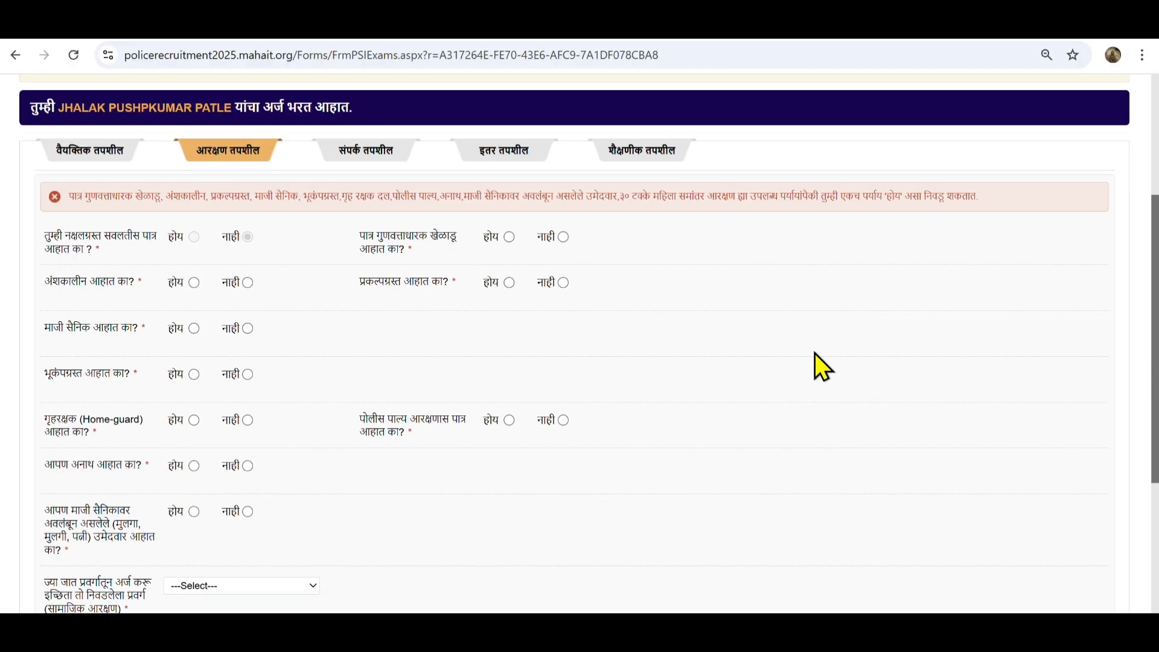
pyautogui.click(566, 238)
pyautogui.click(511, 238)
pyautogui.click(561, 235)
# Answer नाही for part-time, ex-serviceman and police-ward reservation, and set category to OBC
pyautogui.click(193, 284)
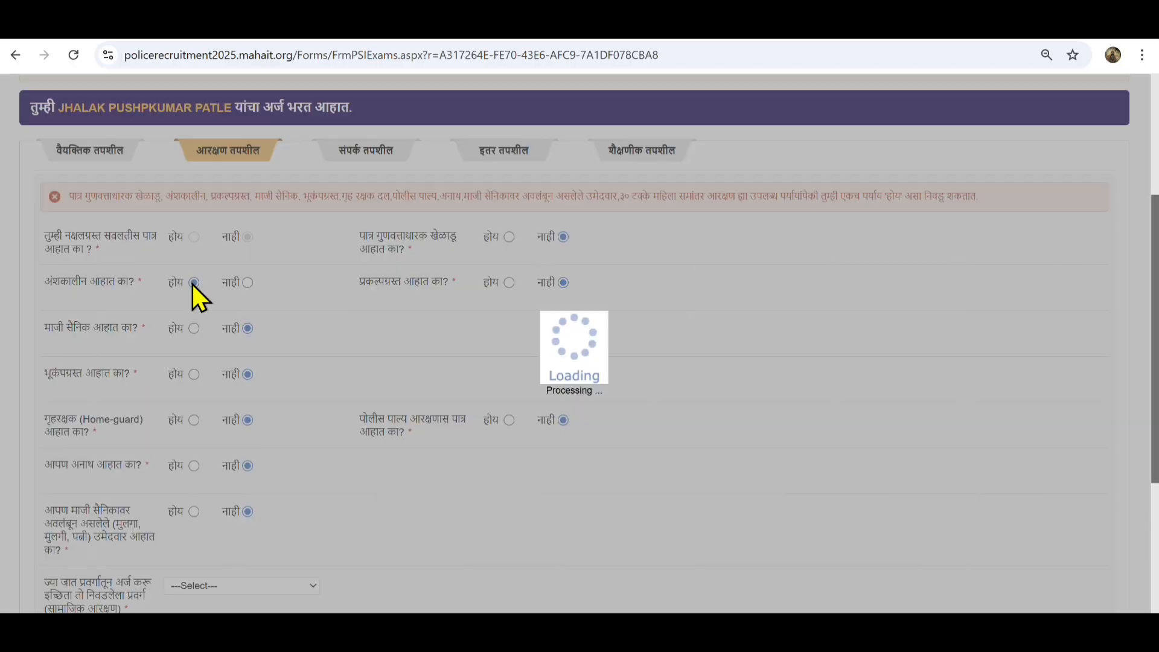
pyautogui.click(248, 283)
pyautogui.click(193, 329)
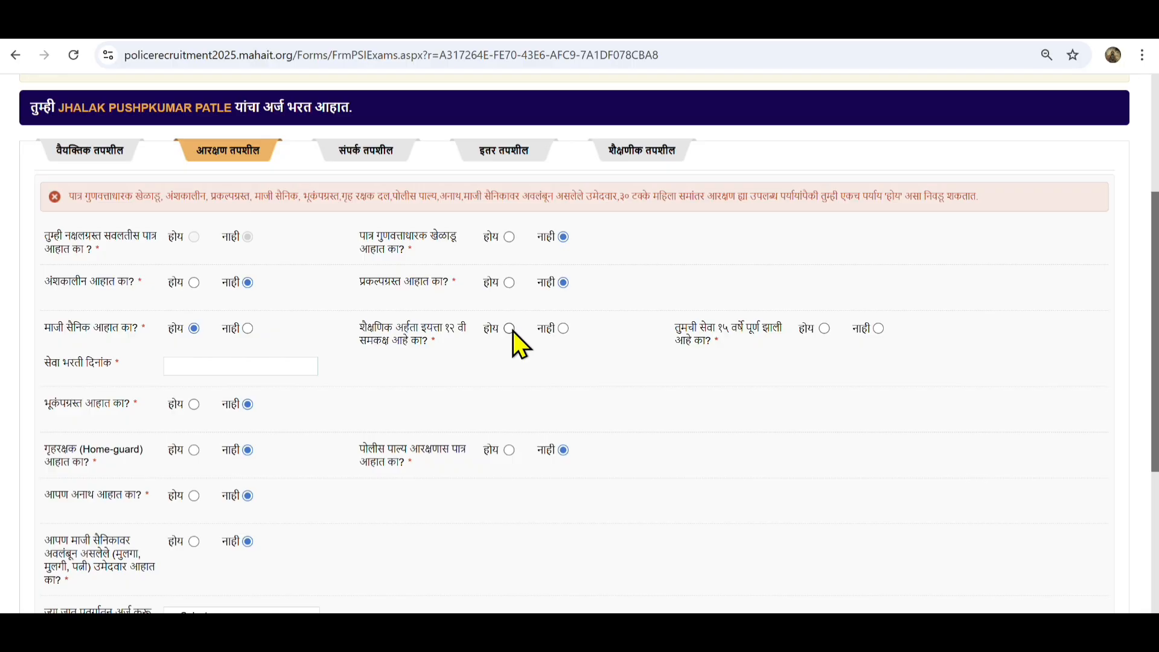
pyautogui.click(248, 329)
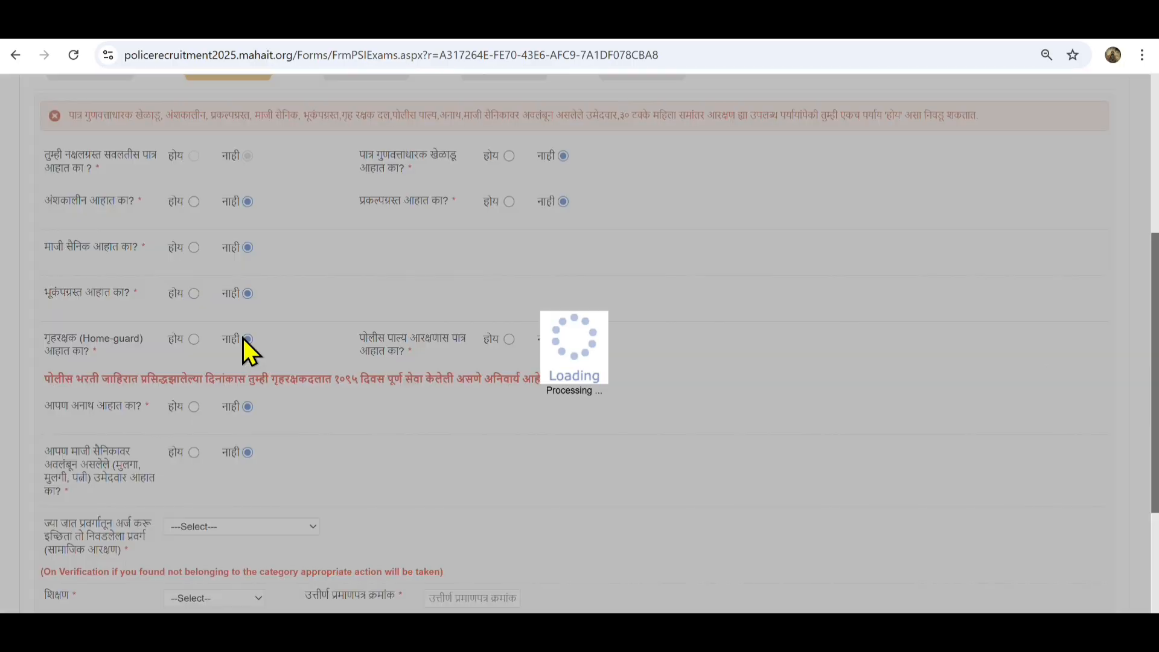
pyautogui.click(509, 339)
pyautogui.click(563, 340)
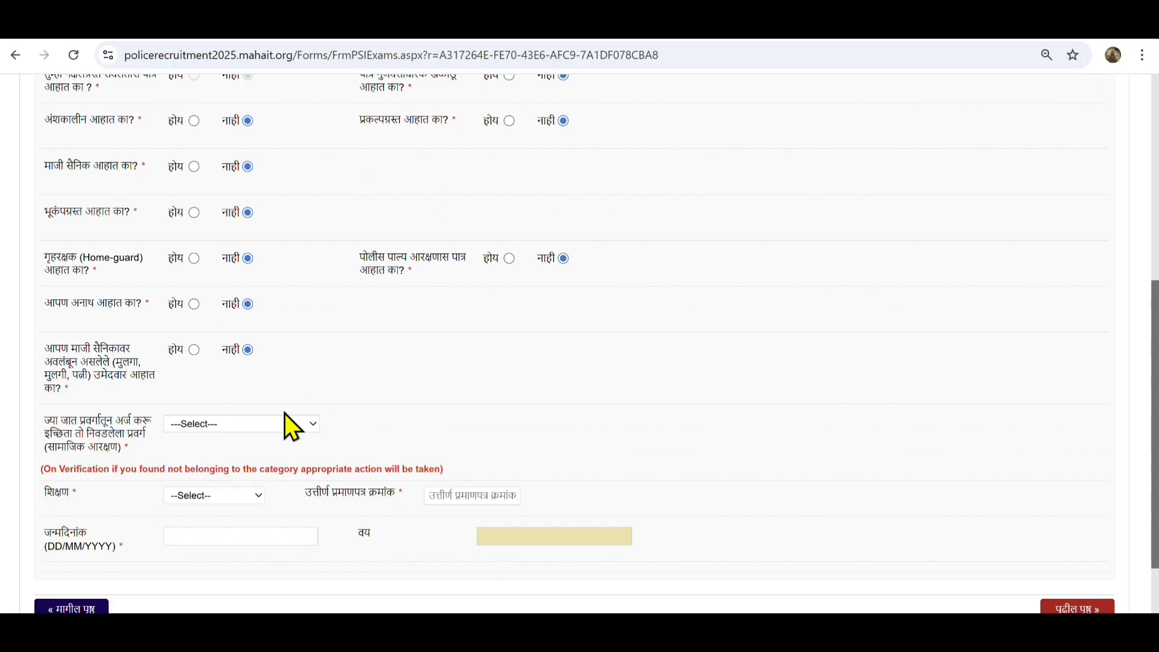
pyautogui.click(298, 422)
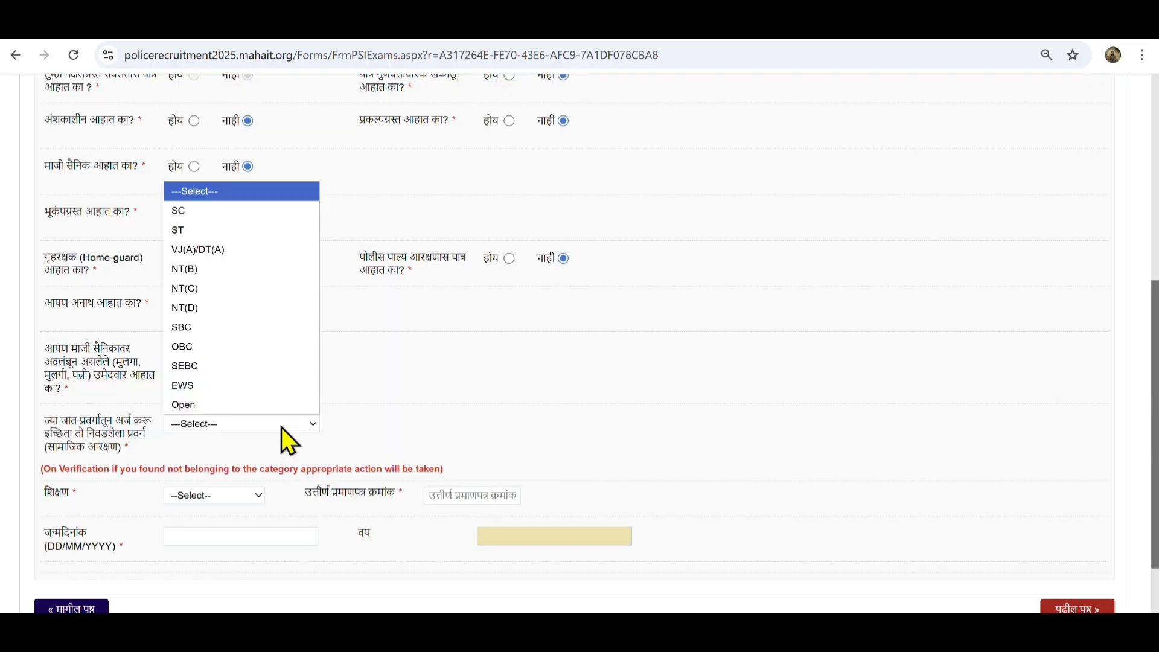
pyautogui.click(253, 349)
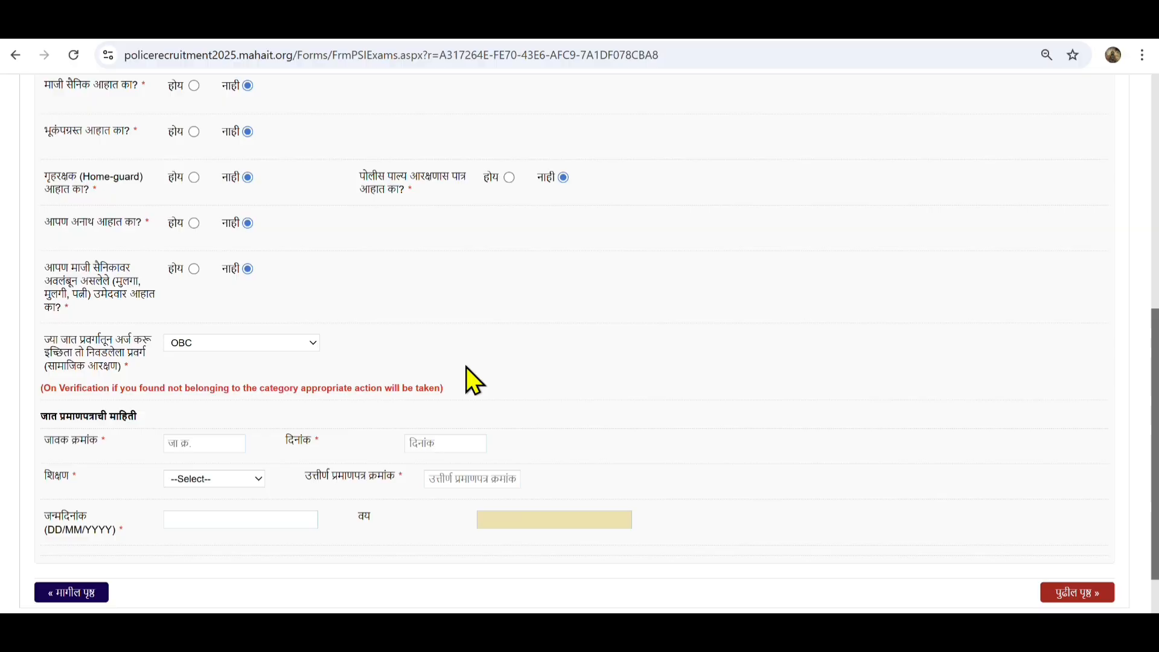
# Enter the caste certificate number with certificate date 05/02/2021
pyautogui.click(294, 343)
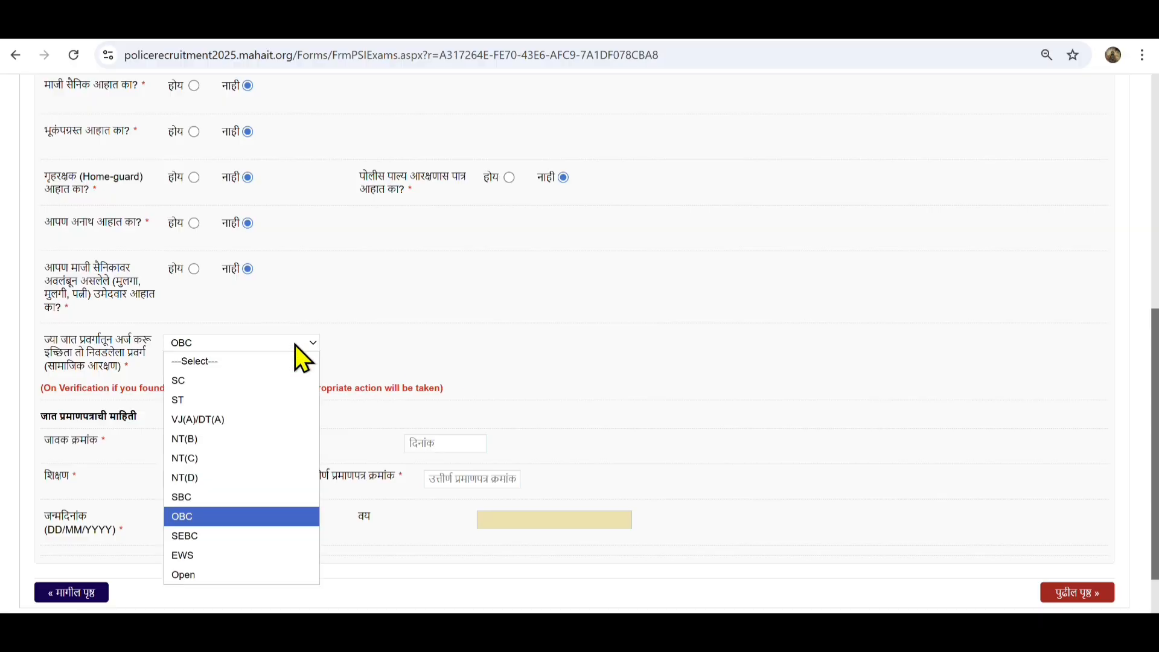
pyautogui.scroll(-2, 260, 356)
pyautogui.click(230, 362)
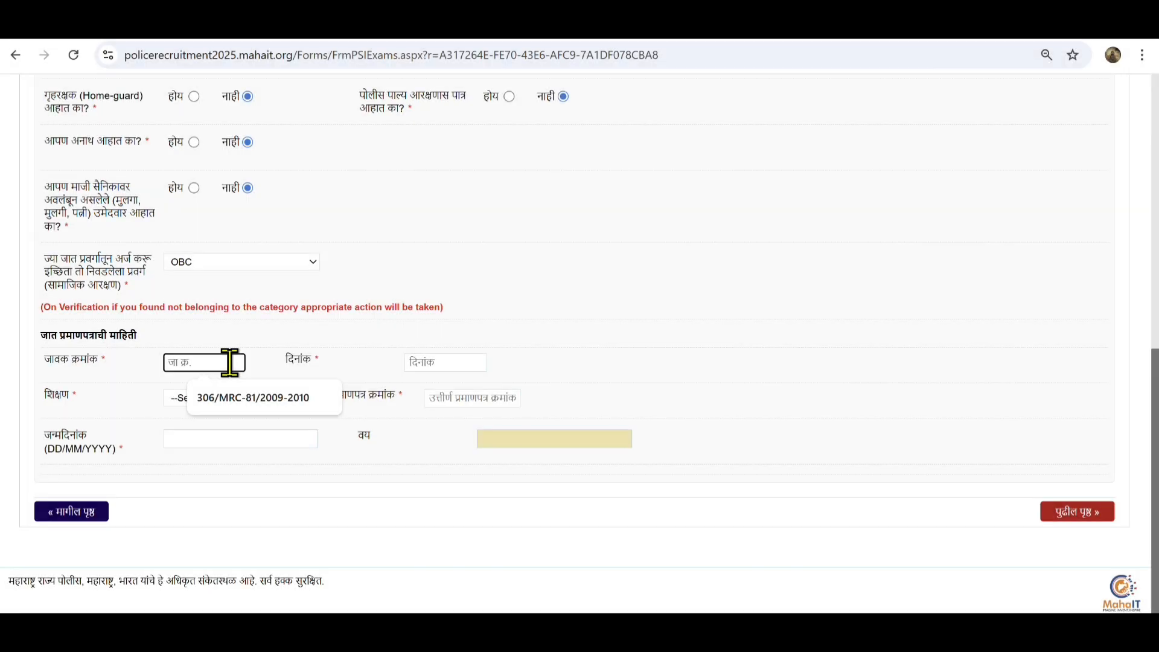
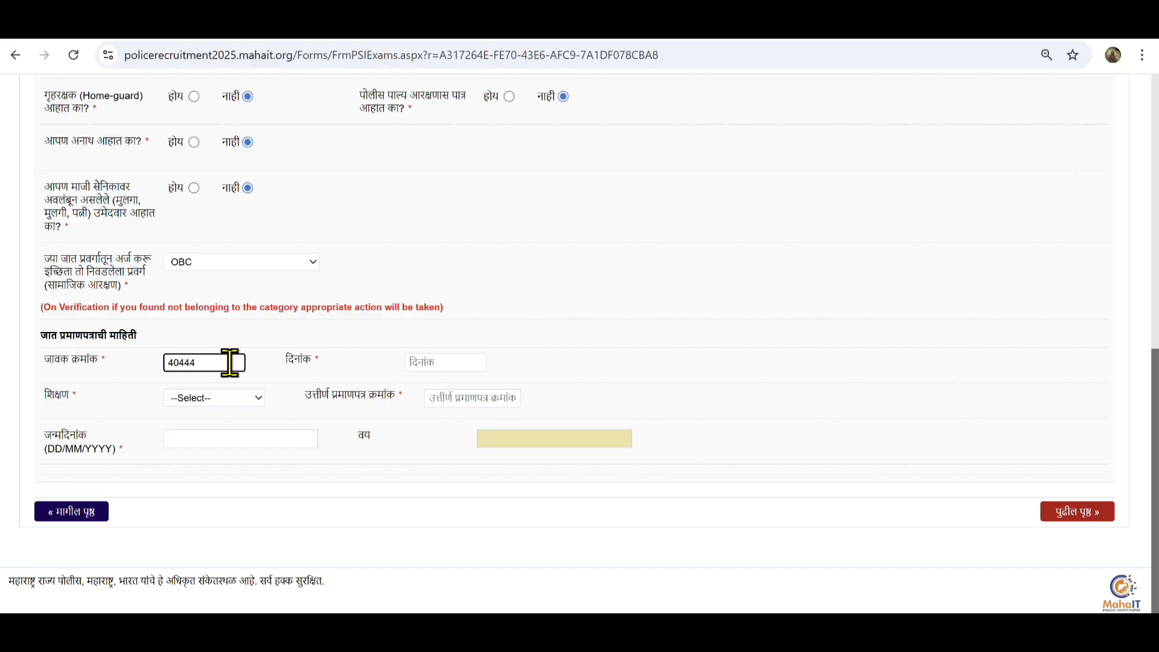
pyautogui.press('Tab')
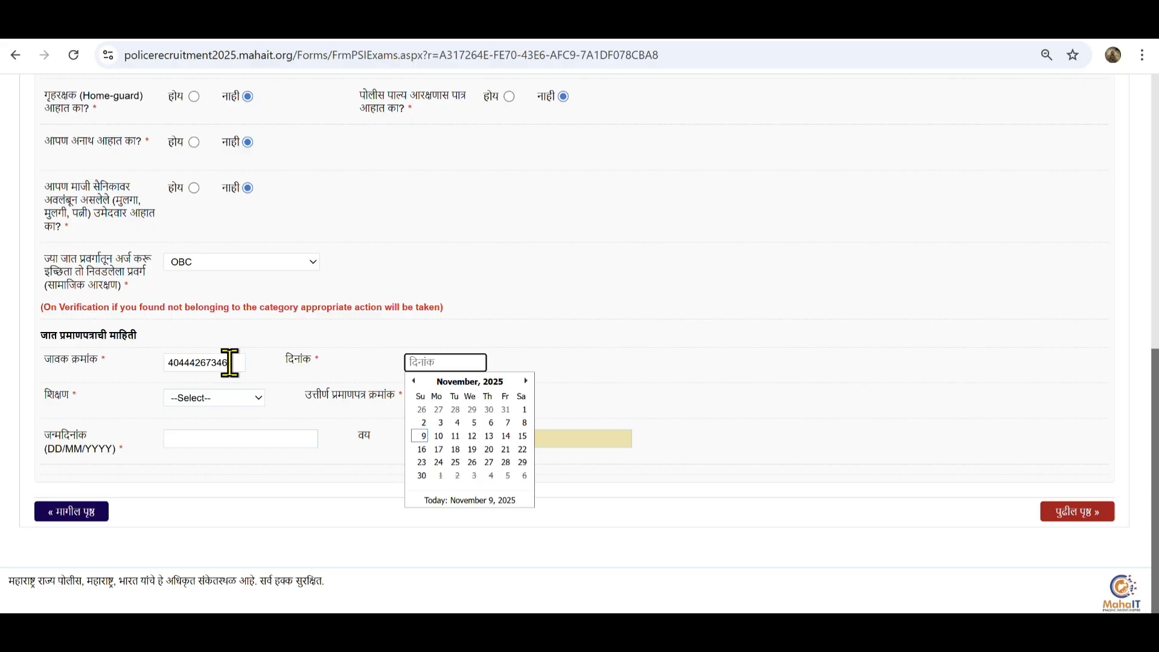
pyautogui.click(465, 381)
pyautogui.click(469, 382)
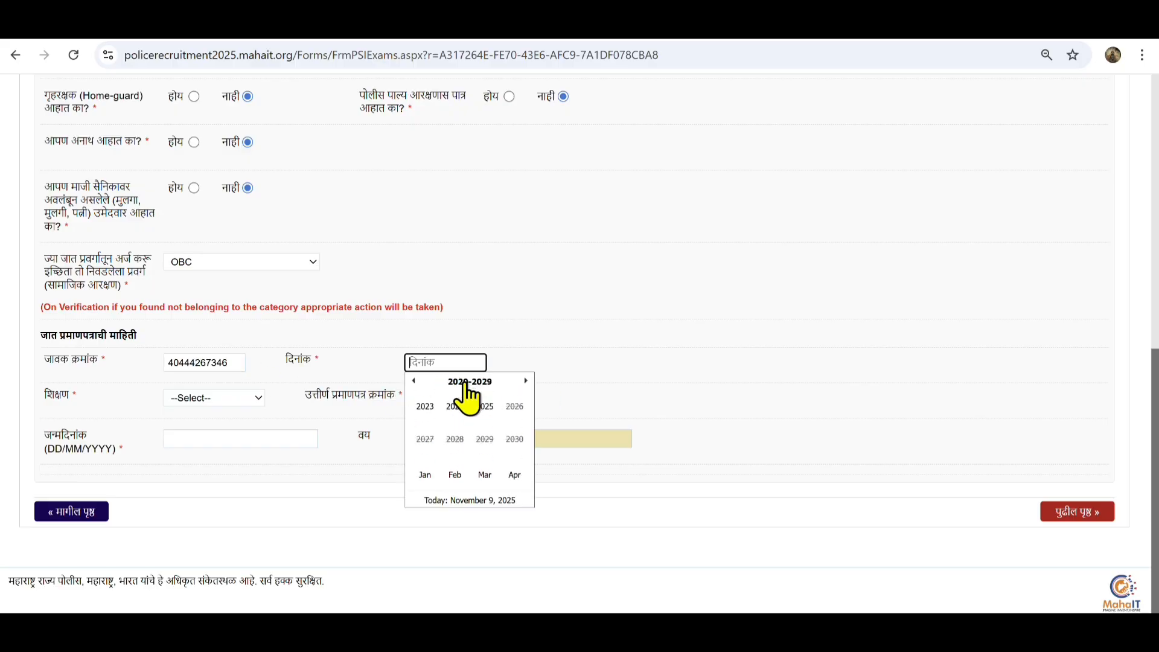
pyautogui.click(483, 410)
pyautogui.click(457, 411)
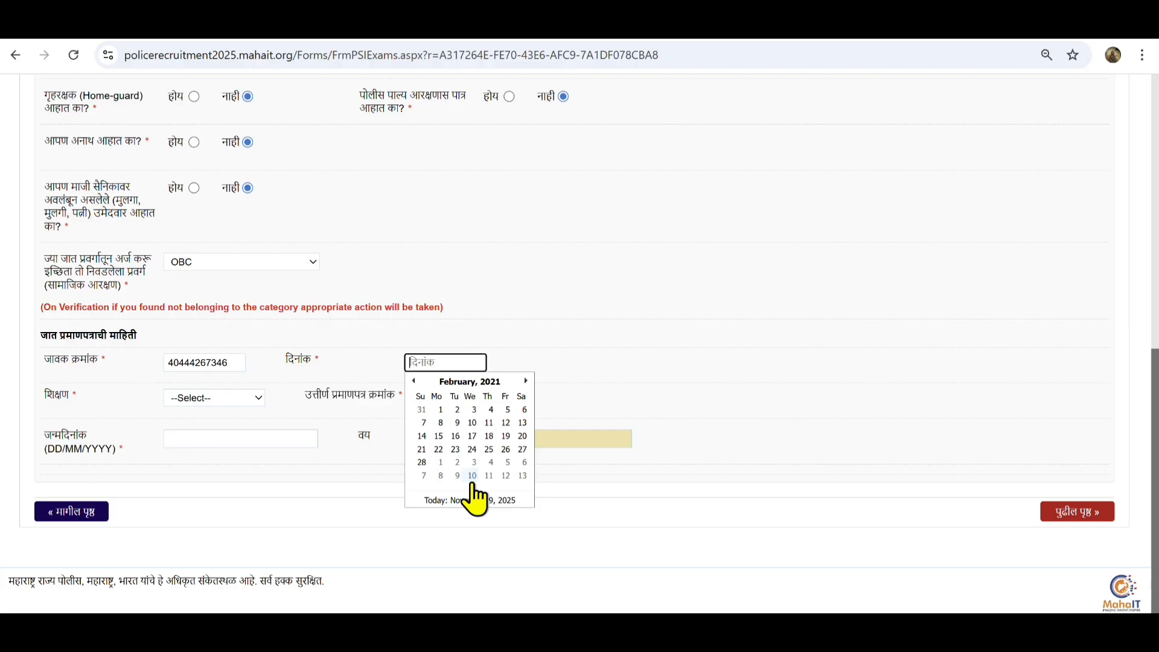
pyautogui.click(505, 410)
# Set education to एच.एस.सी / 12th and enter its passing certificate number
pyautogui.click(199, 398)
pyautogui.click(218, 430)
pyautogui.click(450, 397)
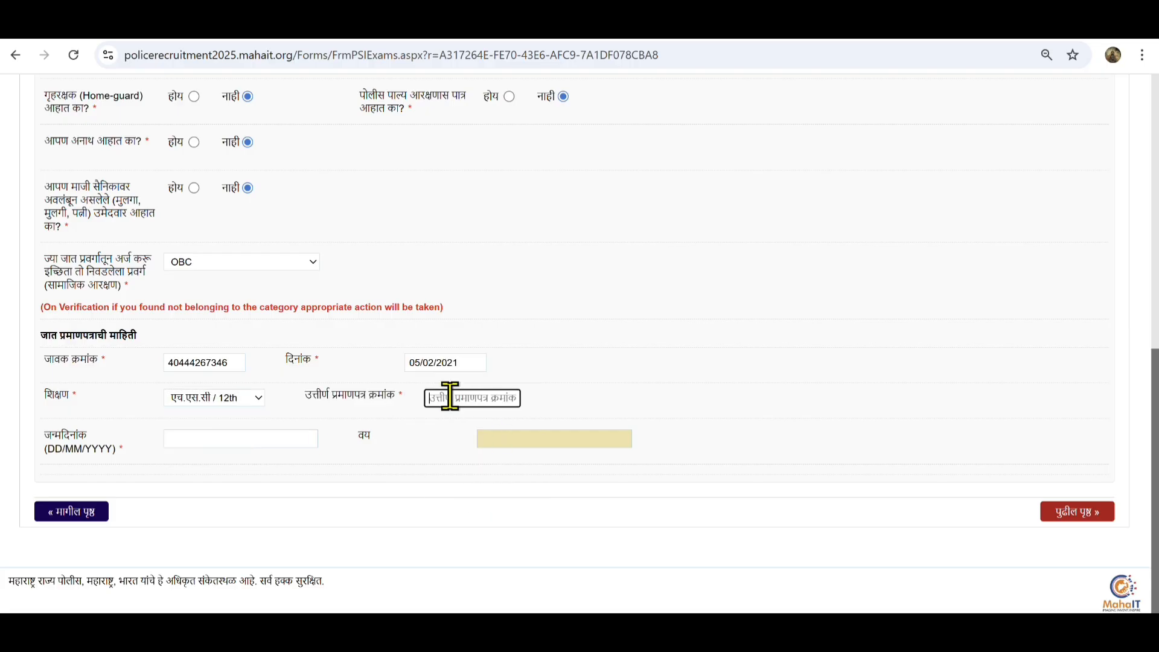
# Set the birth date to 22/11/2004
pyautogui.click(224, 440)
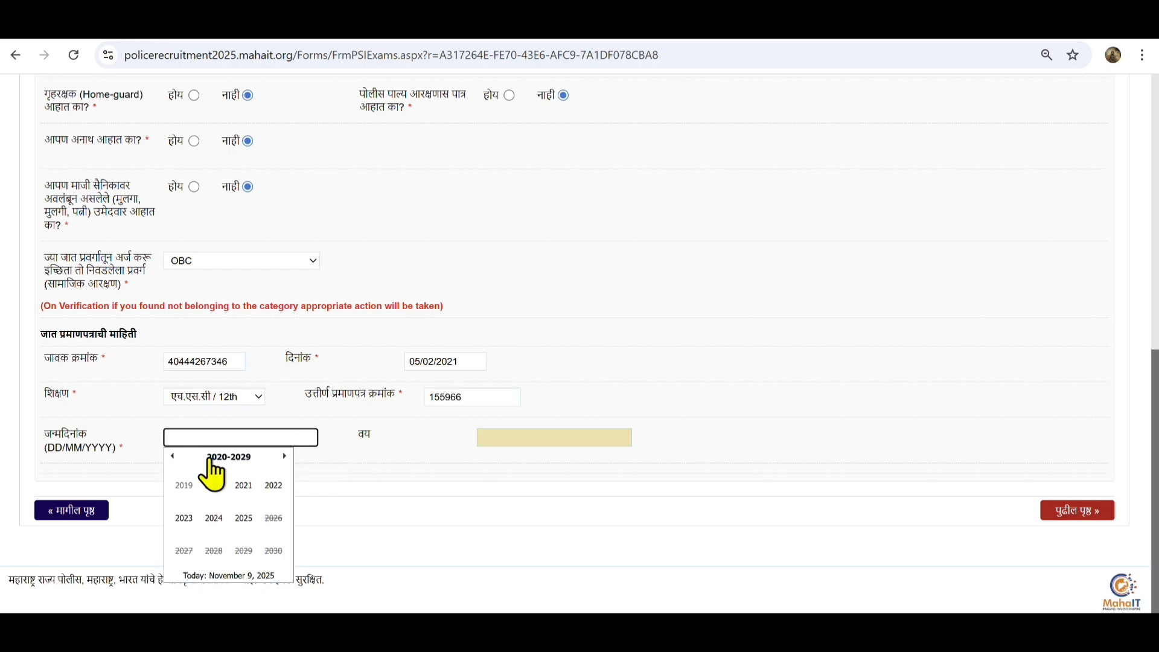
pyautogui.click(174, 457)
pyautogui.click(173, 457)
pyautogui.click(214, 518)
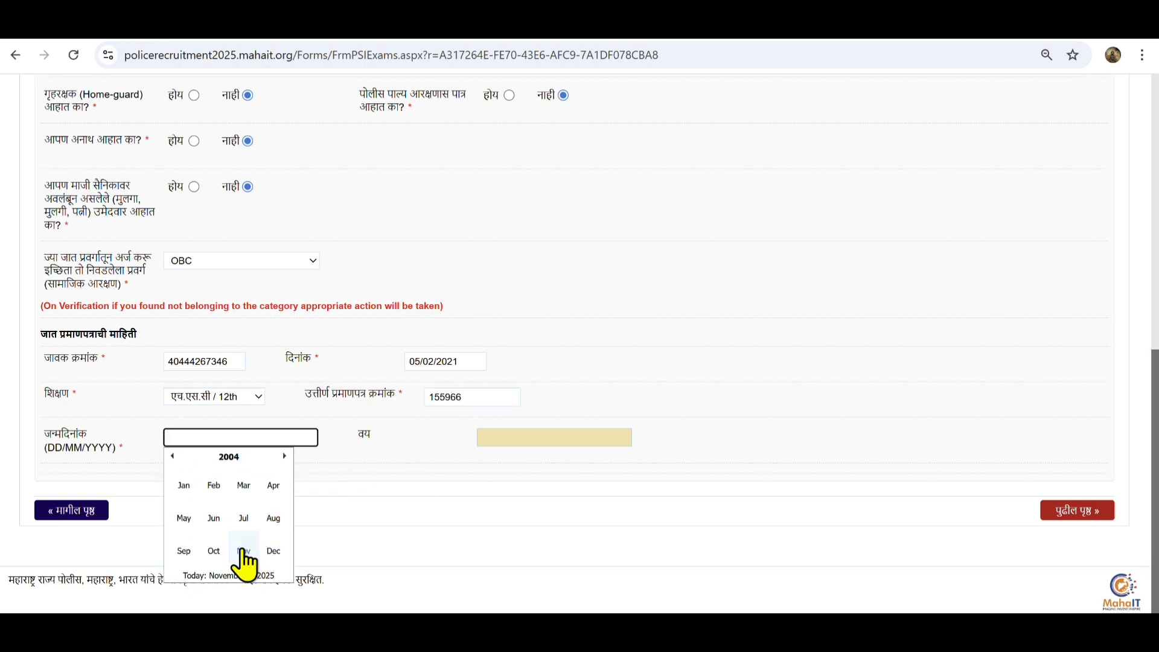
pyautogui.click(244, 551)
pyautogui.click(197, 524)
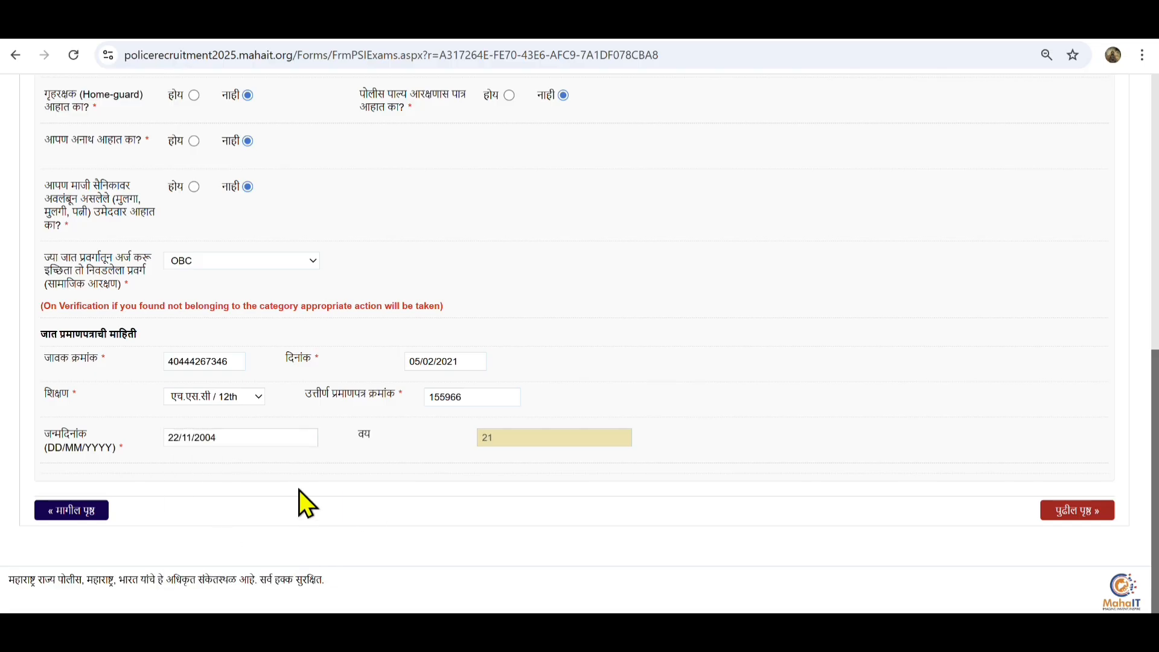
# On the contact details tab, select the state for the contact address
pyautogui.click(1077, 512)
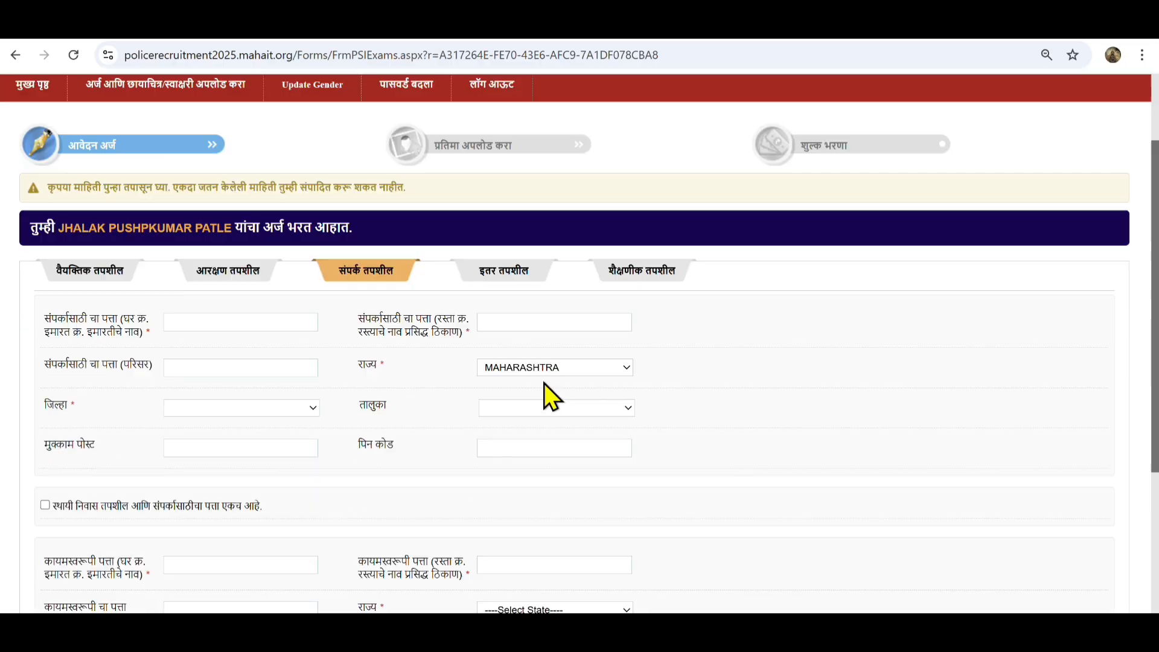
pyautogui.click(546, 371)
pyautogui.click(553, 386)
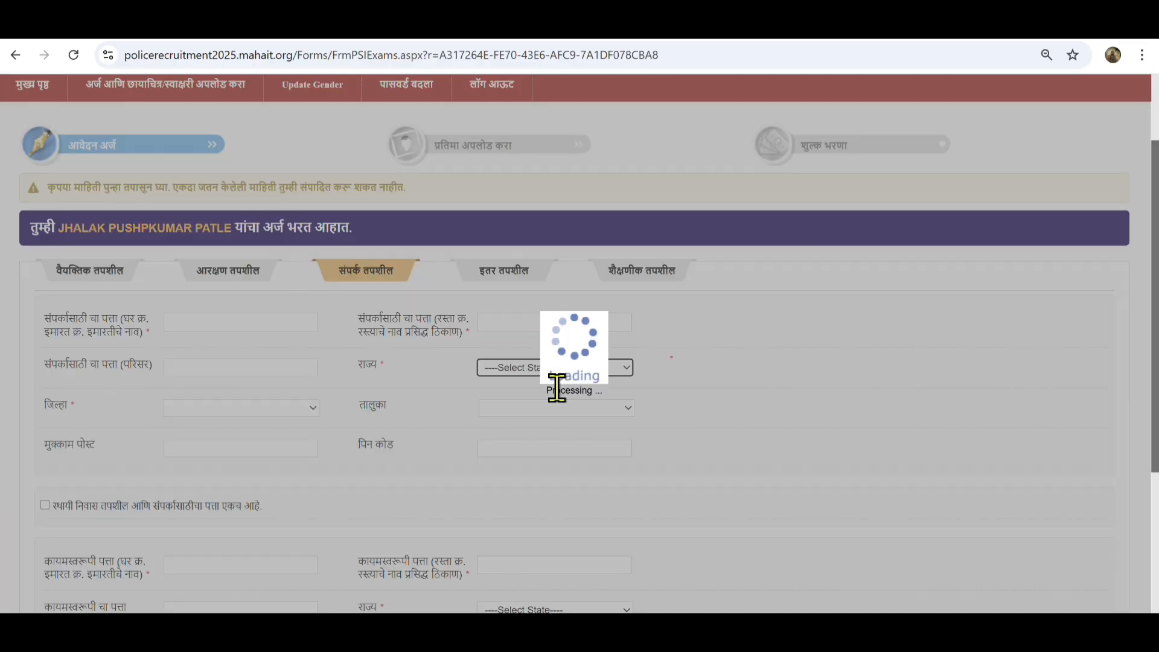
pyautogui.click(556, 370)
pyautogui.click(566, 427)
pyautogui.click(555, 368)
pyautogui.click(577, 426)
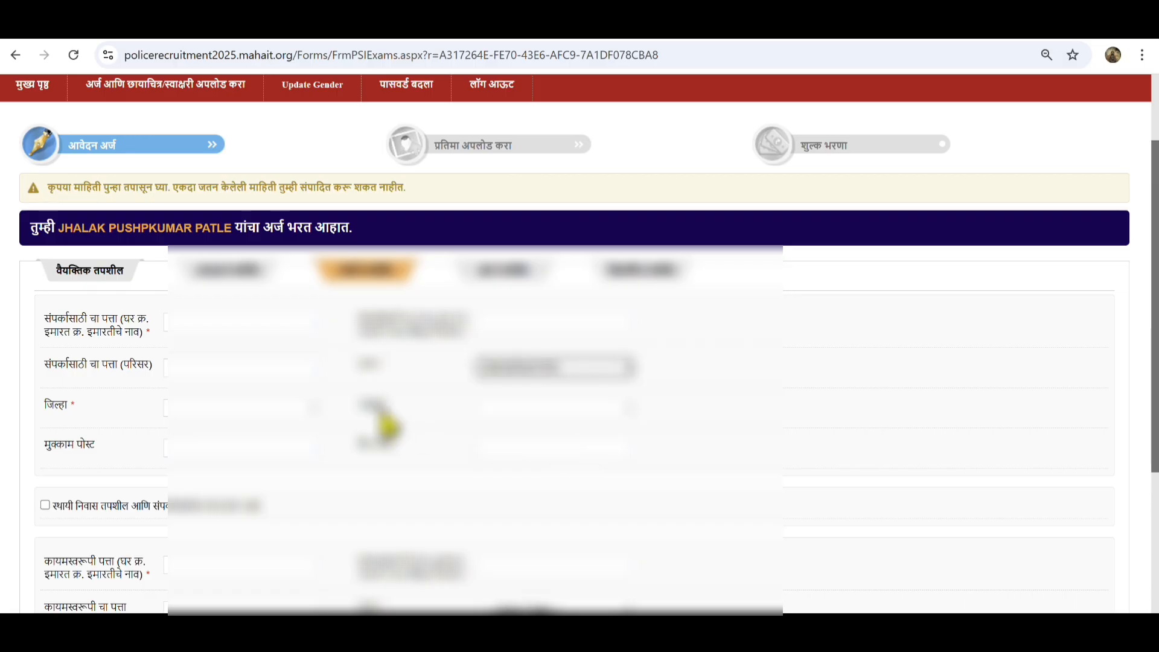
pyautogui.click(293, 413)
pyautogui.click(552, 367)
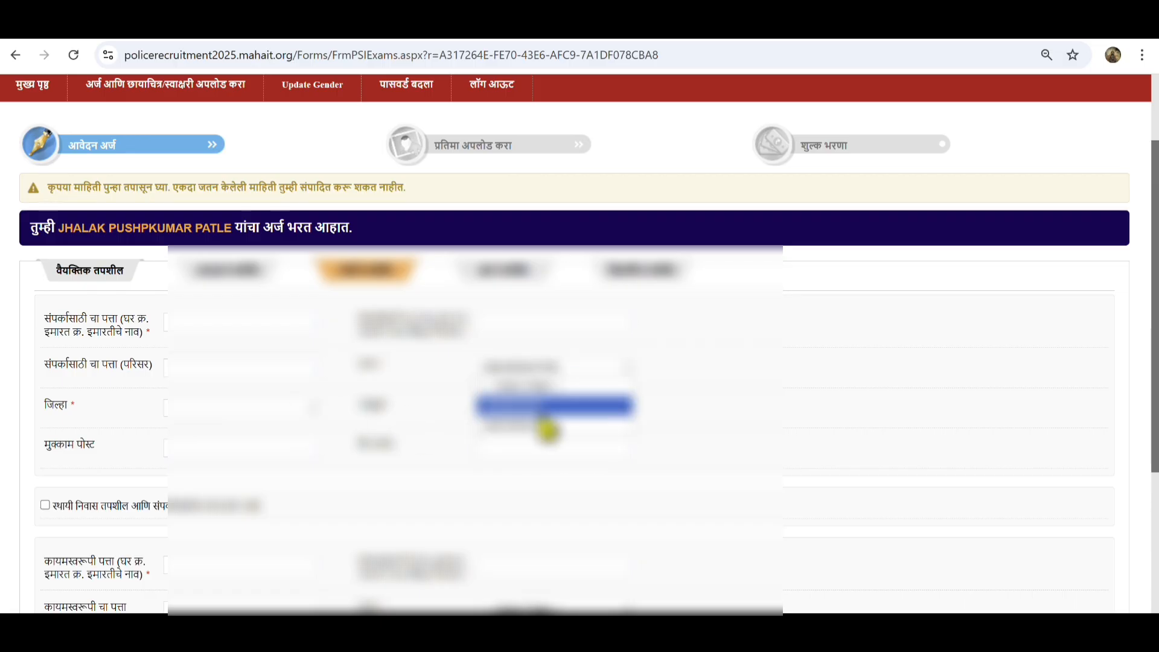
pyautogui.click(551, 383)
pyautogui.click(598, 369)
pyautogui.click(562, 424)
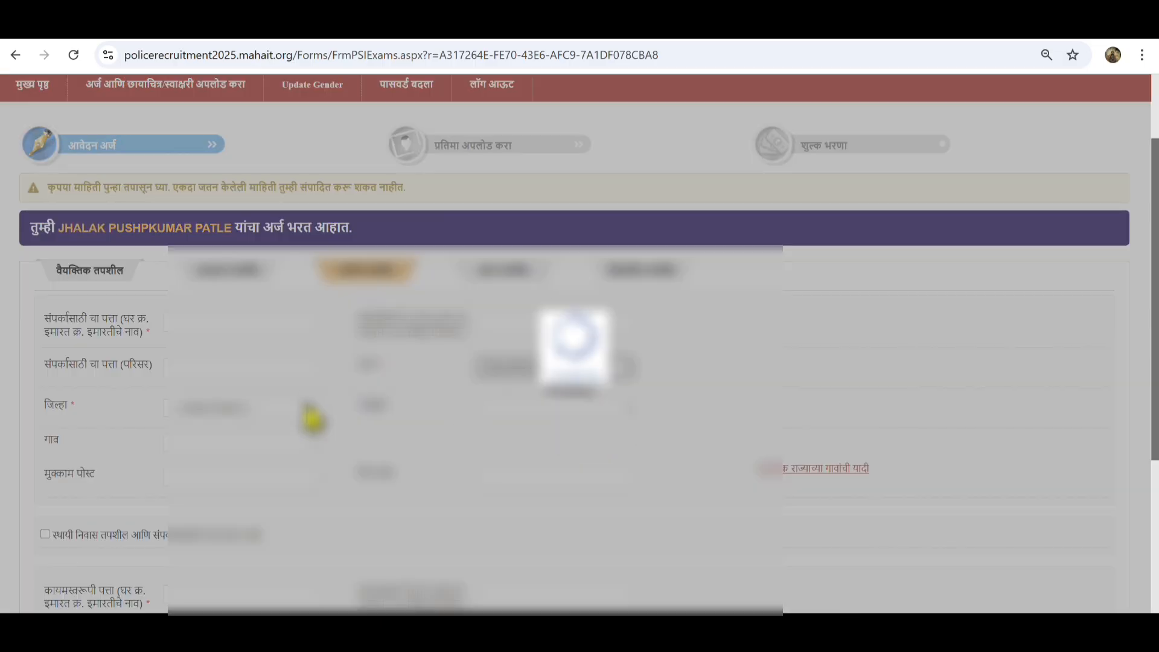
# Choose district and taluka, fill village, address and PIN, and mark permanent address same
pyautogui.click(285, 405)
pyautogui.click(289, 391)
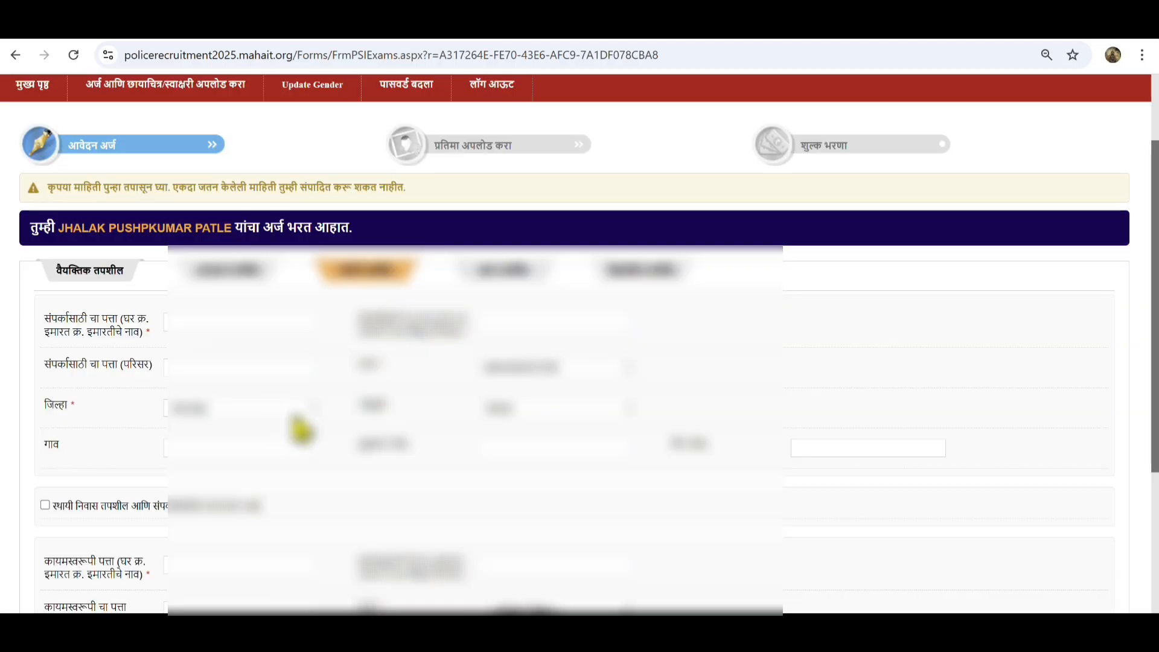
pyautogui.click(543, 409)
pyautogui.click(546, 564)
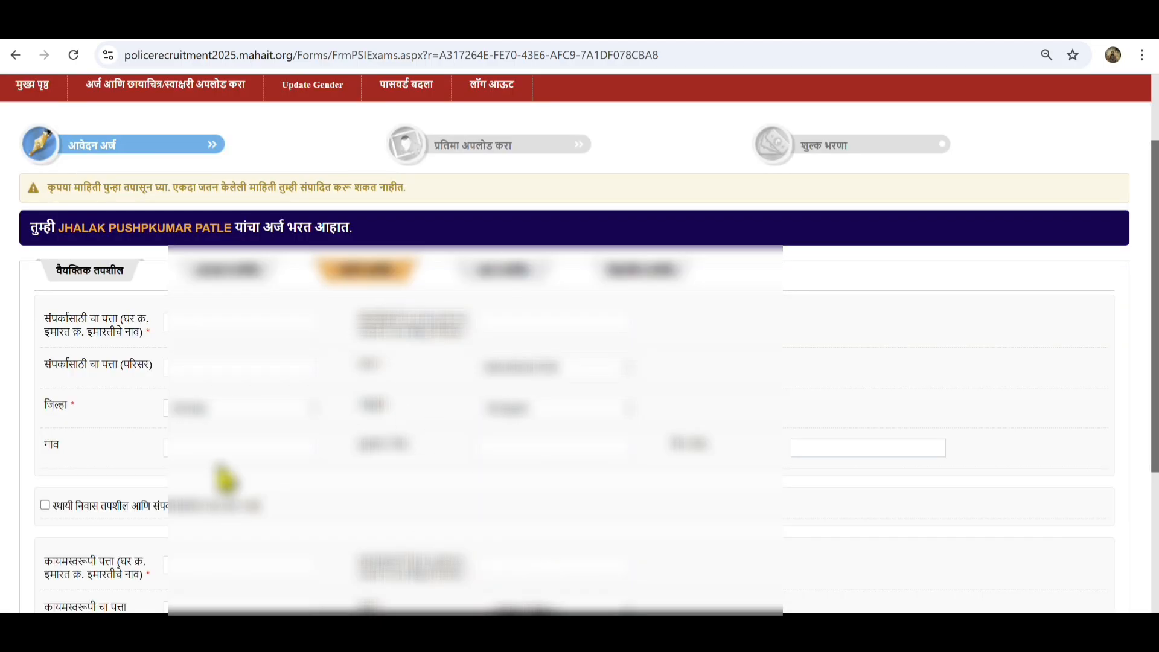
pyautogui.click(234, 445)
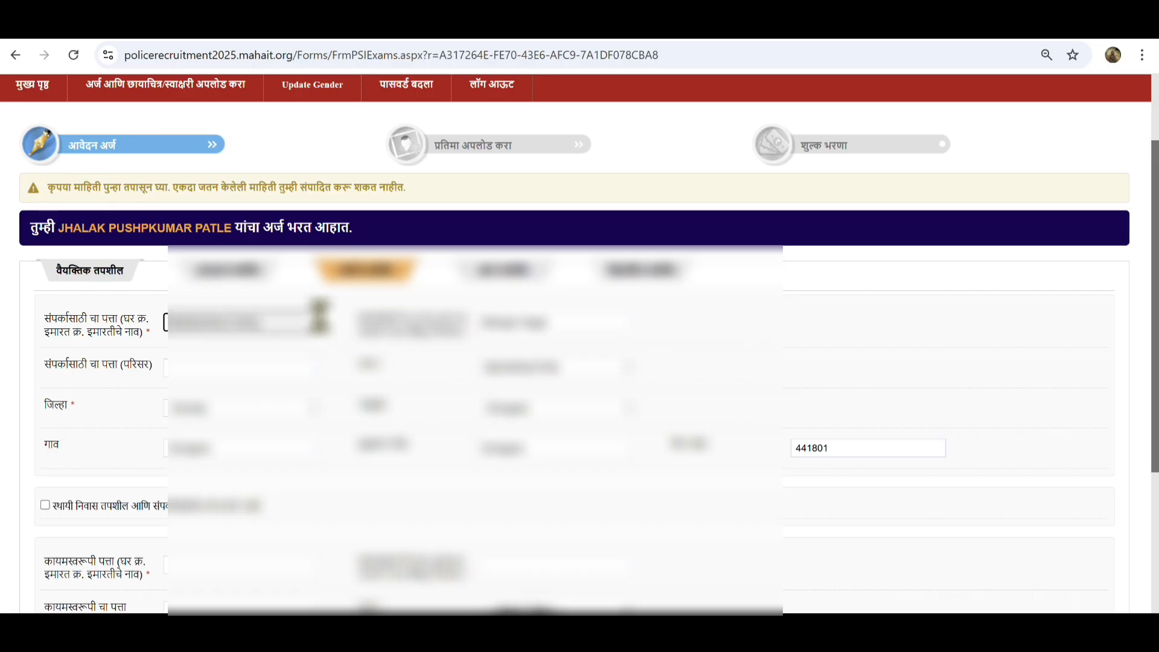
pyautogui.scroll(-3, 821, 314)
pyautogui.click(45, 344)
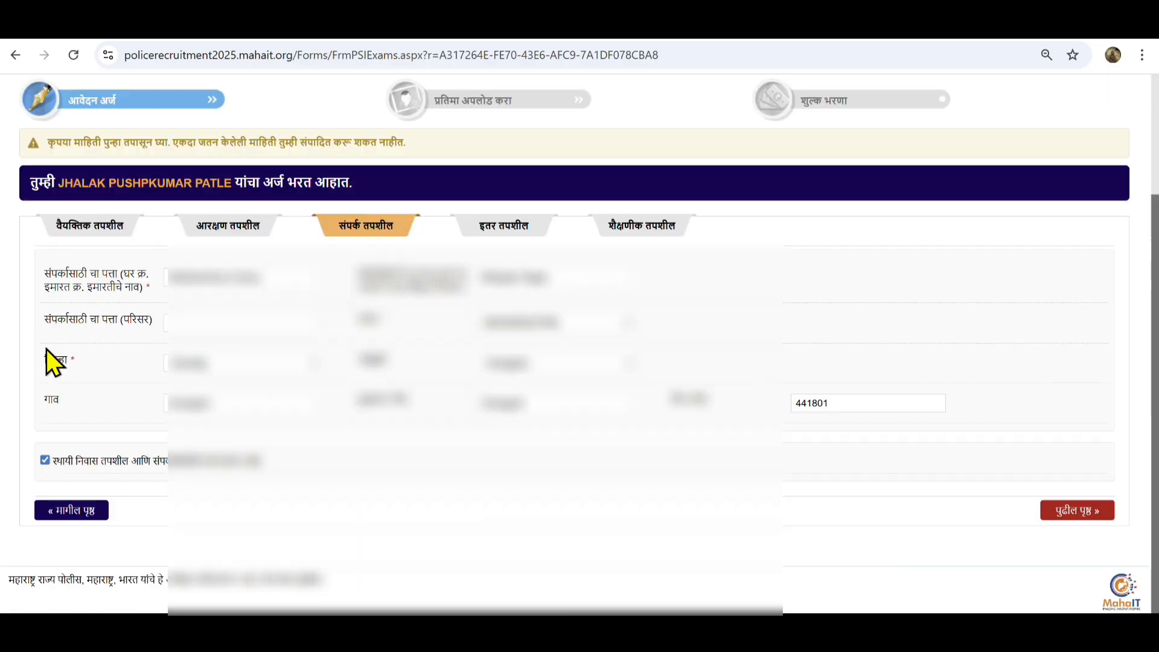
# In other details, set religion to Hindu and caste to Powar
pyautogui.click(1074, 513)
pyautogui.click(239, 277)
pyautogui.click(208, 319)
pyautogui.click(538, 279)
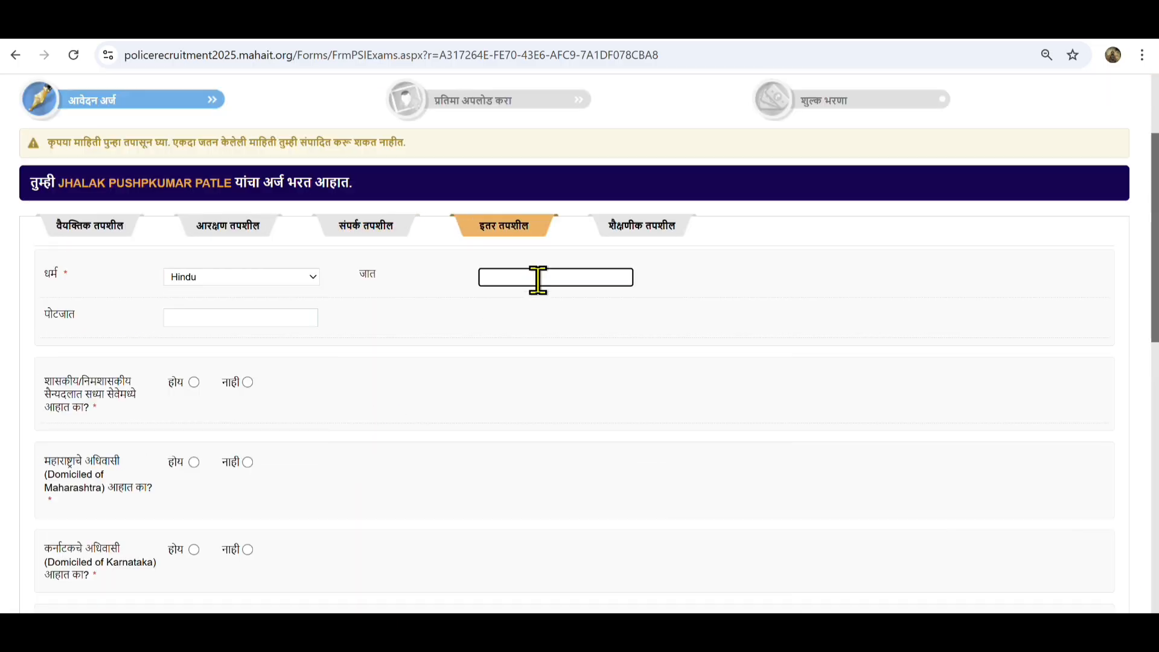
pyautogui.write('Powar')
pyautogui.click(349, 435)
# Answer no to government service, yes to Maharashtra domicile, and no to Karnataka domicile
pyautogui.scroll(-3, 301, 296)
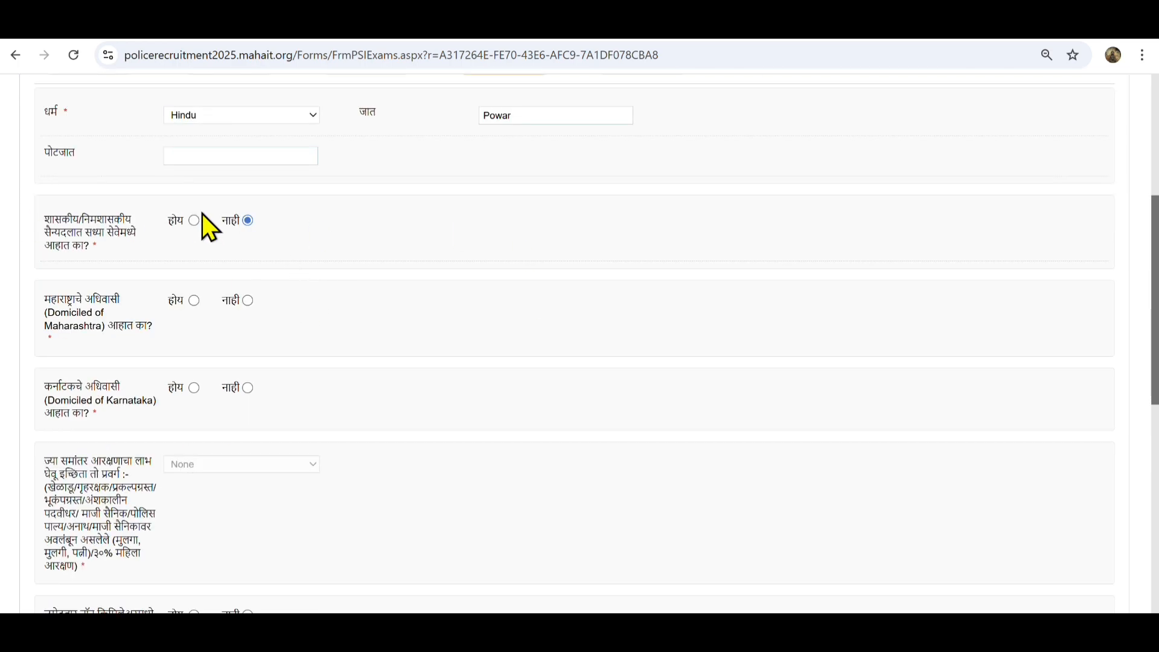
pyautogui.click(194, 220)
pyautogui.click(810, 227)
pyautogui.click(248, 220)
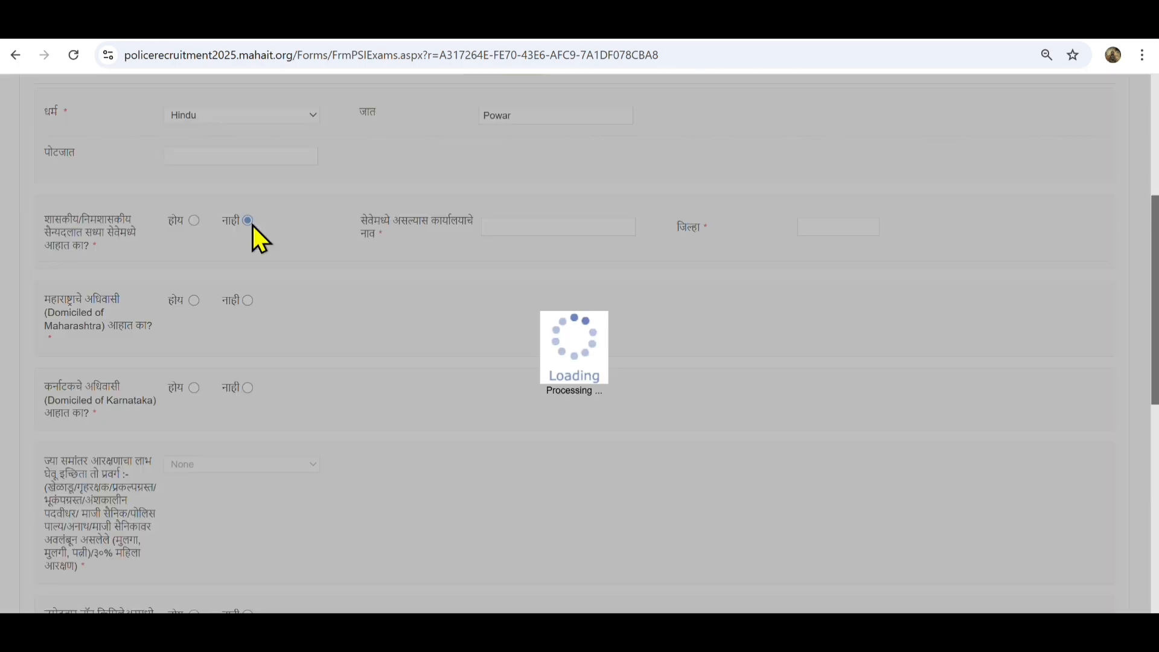
pyautogui.click(193, 300)
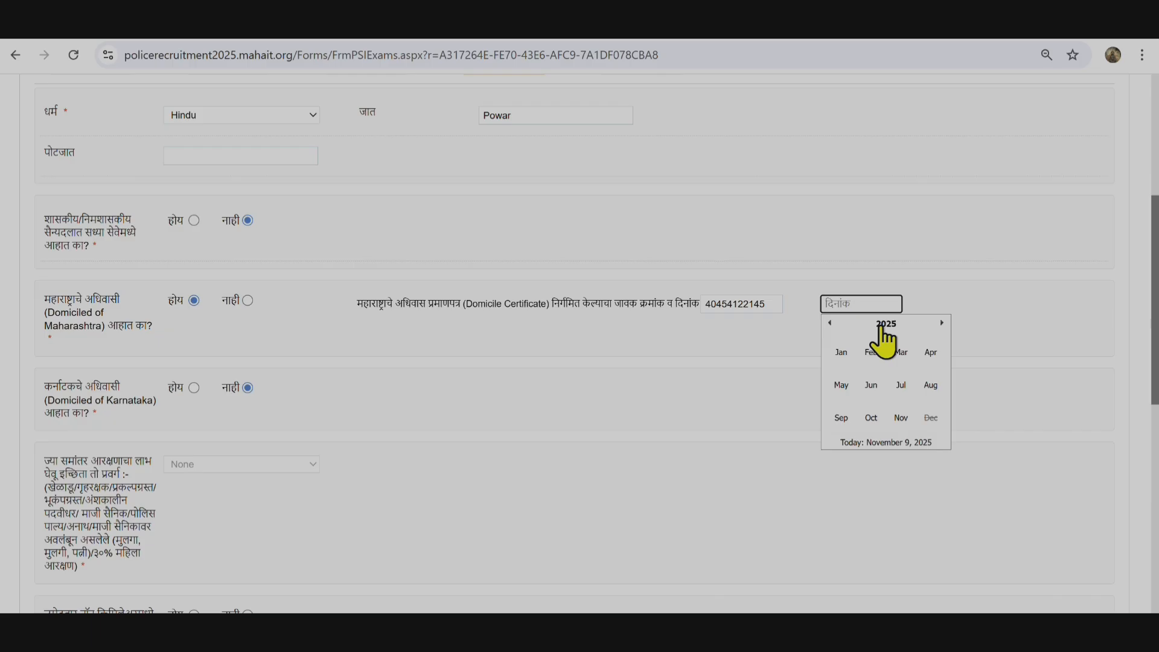
# Set the domicile certificate date to 11/01/2021 and answer होय to non-creamy-layer
pyautogui.click(880, 325)
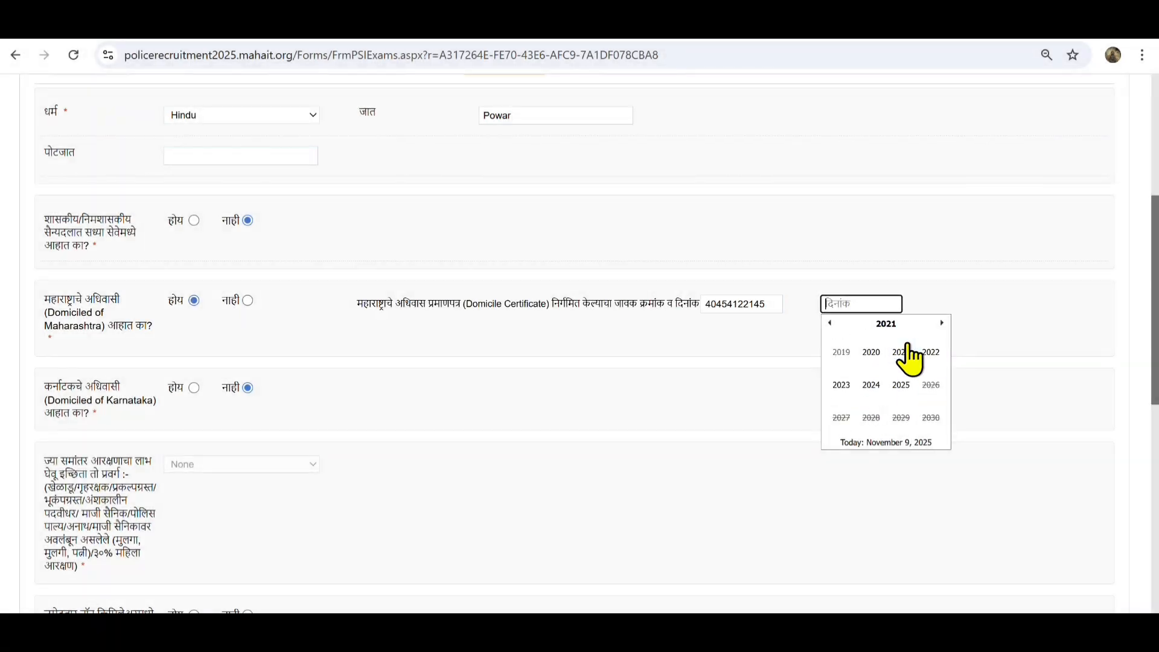
pyautogui.click(901, 352)
pyautogui.click(841, 352)
pyautogui.click(851, 381)
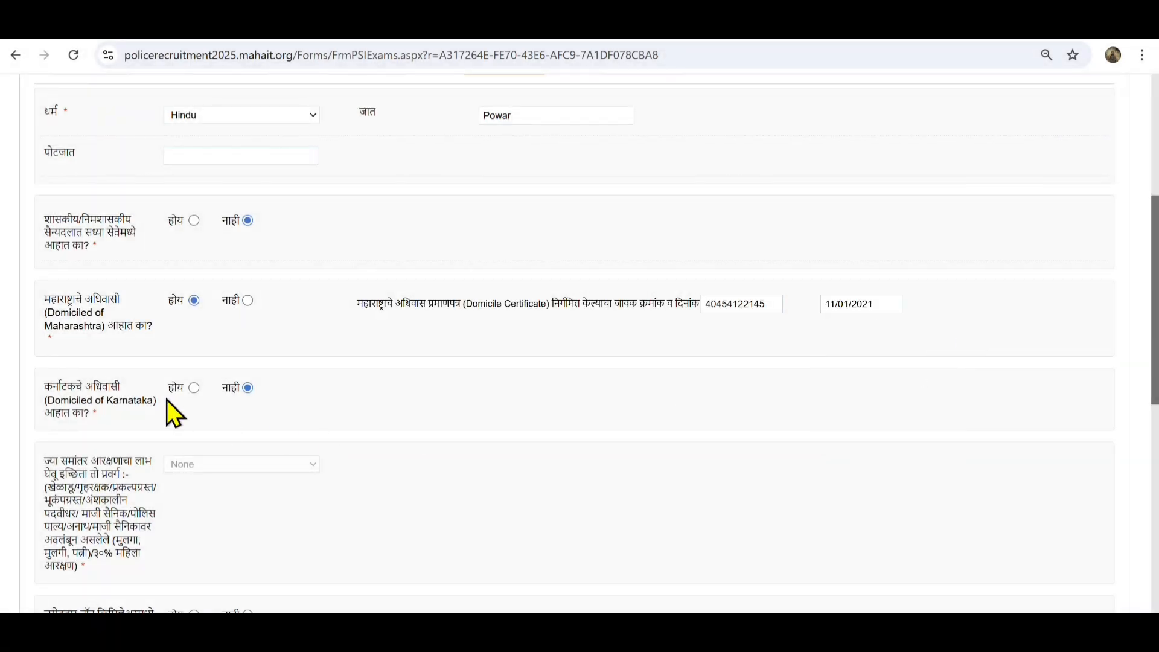
pyautogui.scroll(-4, 175, 399)
pyautogui.click(194, 372)
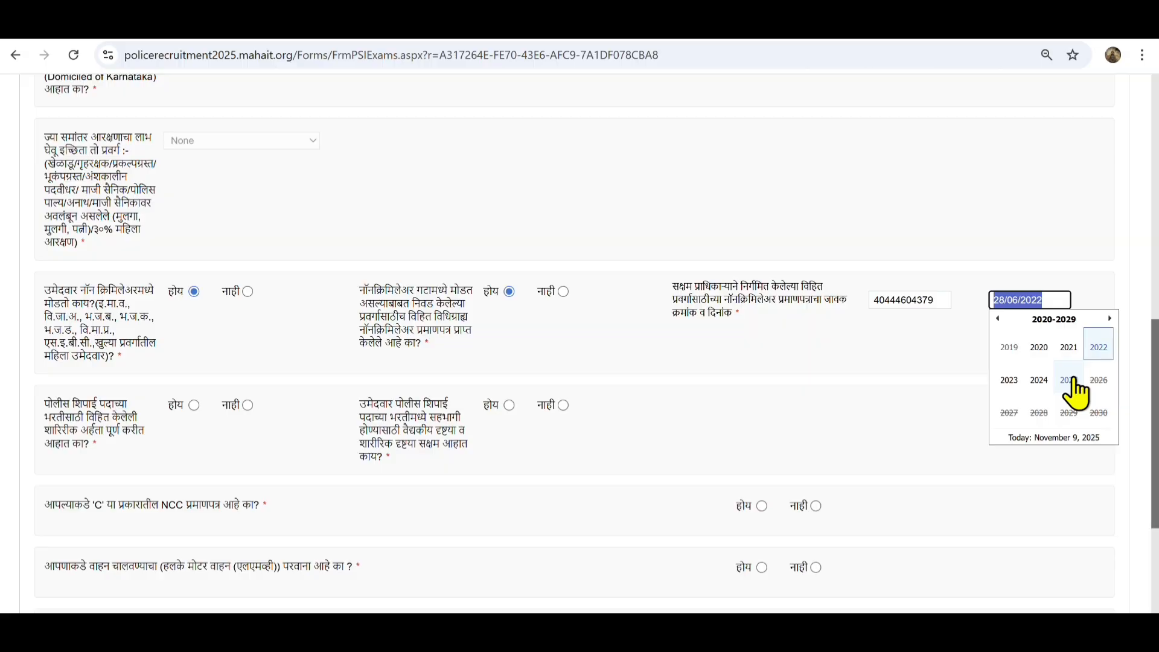
# In the non-creamy-layer date picker, choose year 2025, month July, day 11
pyautogui.click(1068, 380)
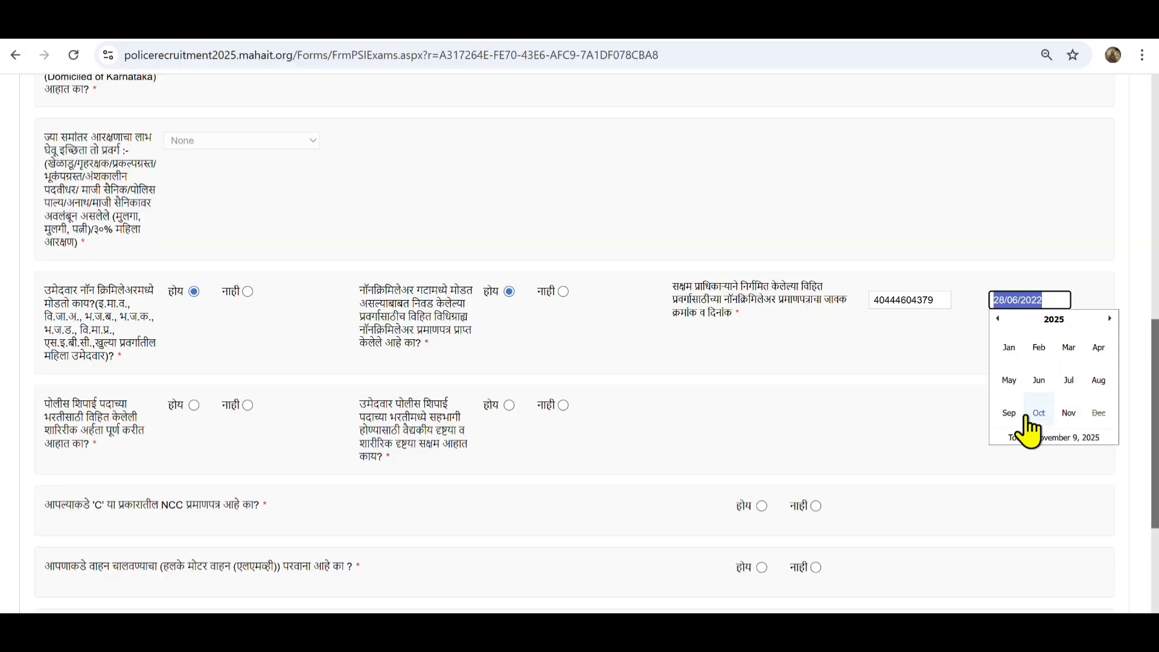
pyautogui.click(1070, 382)
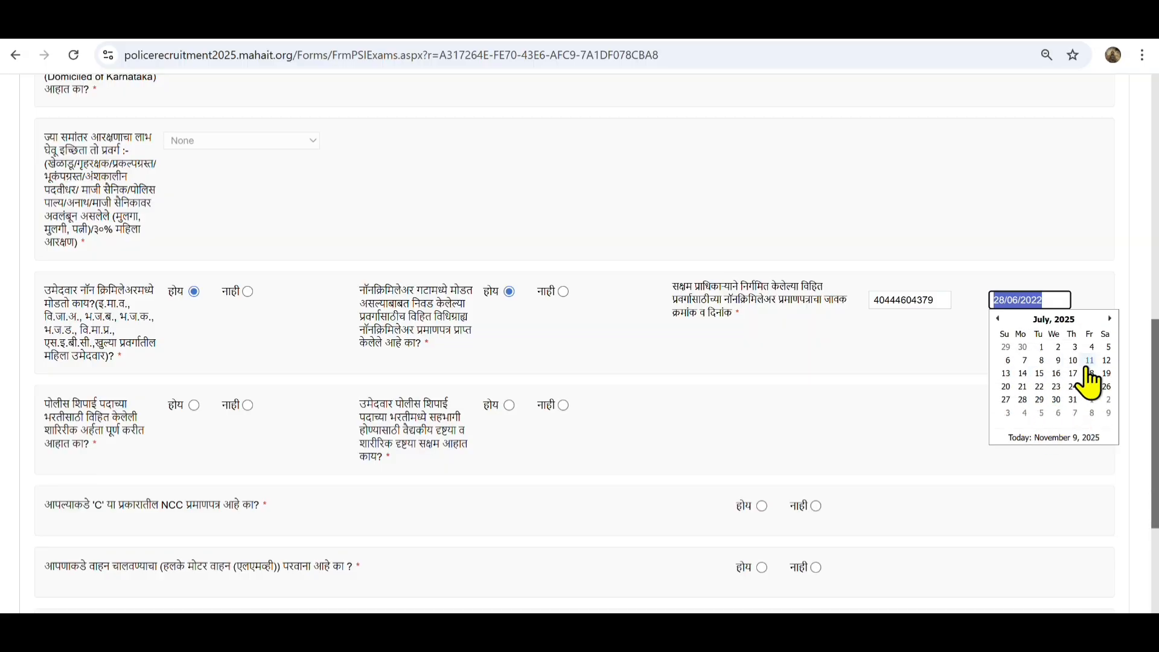
pyautogui.click(1086, 368)
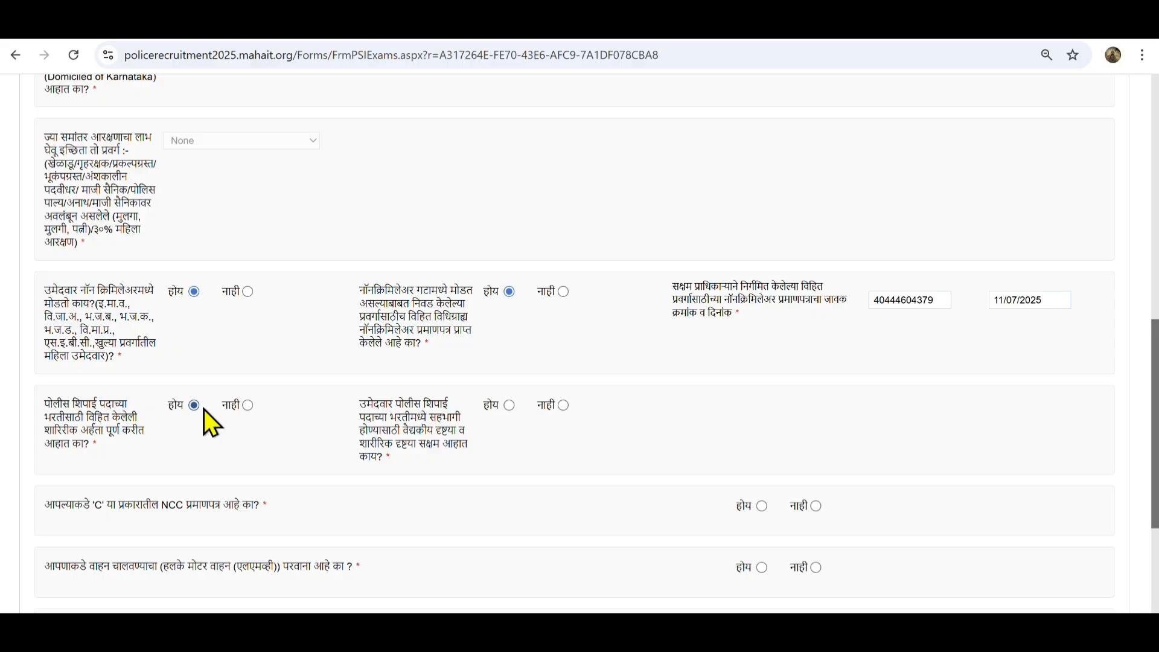
# Confirm the physical qualification requirements and answer नाही to the NCC certificate questions
pyautogui.click(509, 405)
pyautogui.scroll(-1, 159, 426)
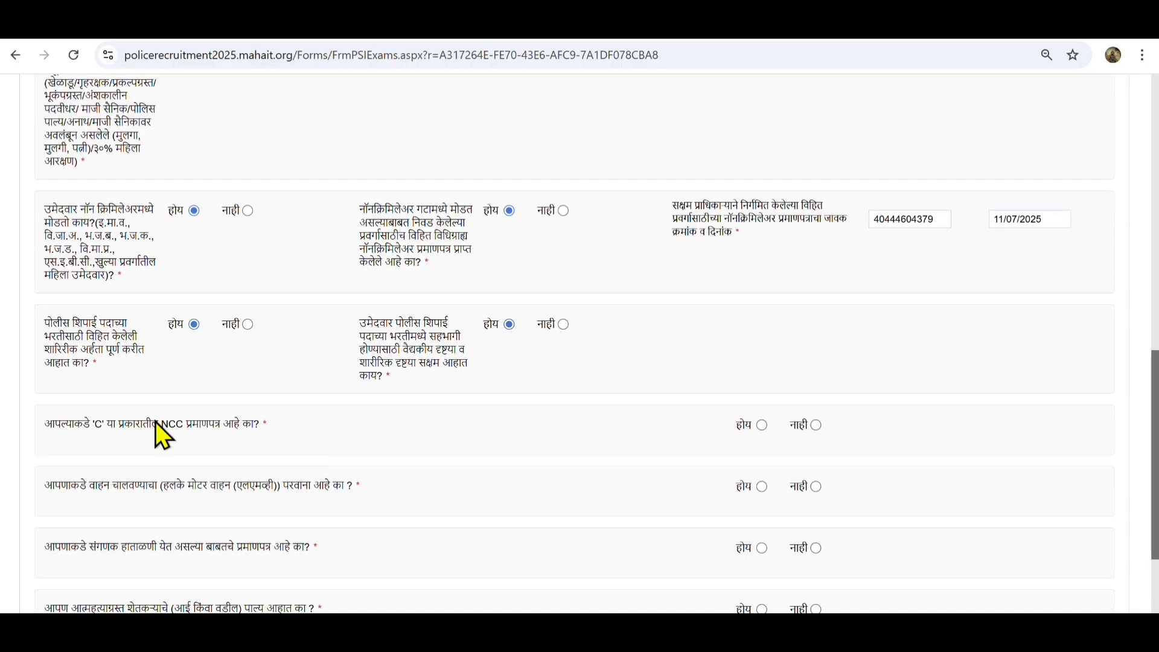
pyautogui.click(820, 425)
pyautogui.scroll(-1, 664, 459)
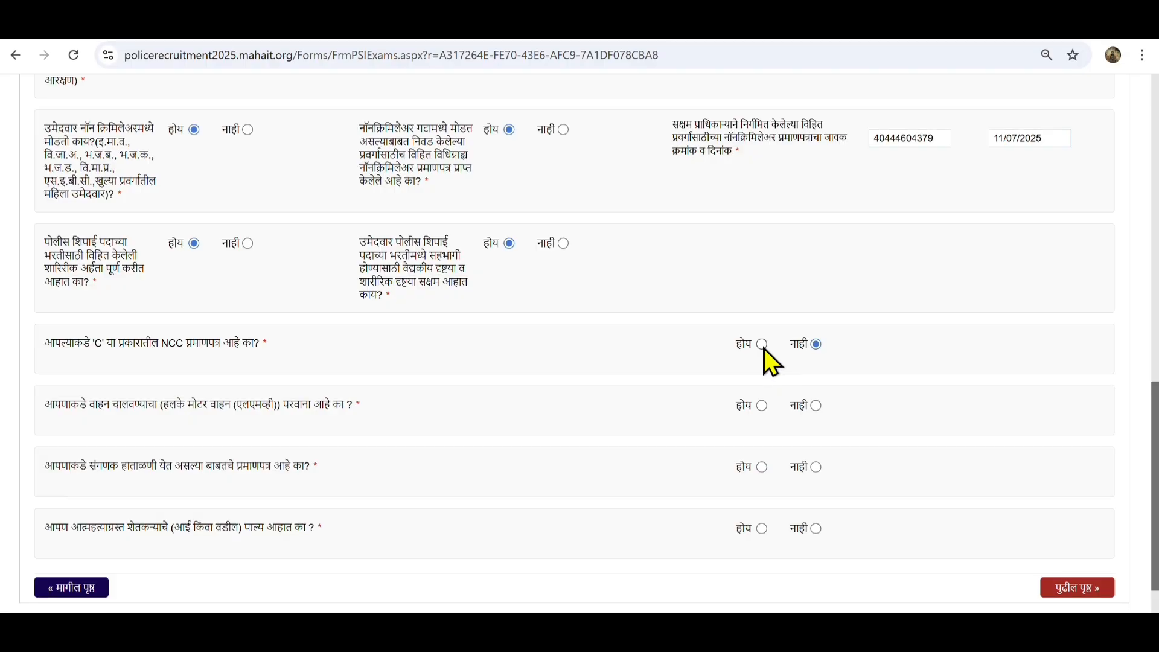
pyautogui.click(767, 348)
pyautogui.click(815, 345)
# Answer होय for driving licence and computer certificate, and नाही for farmer-suicide dependant
pyautogui.click(815, 405)
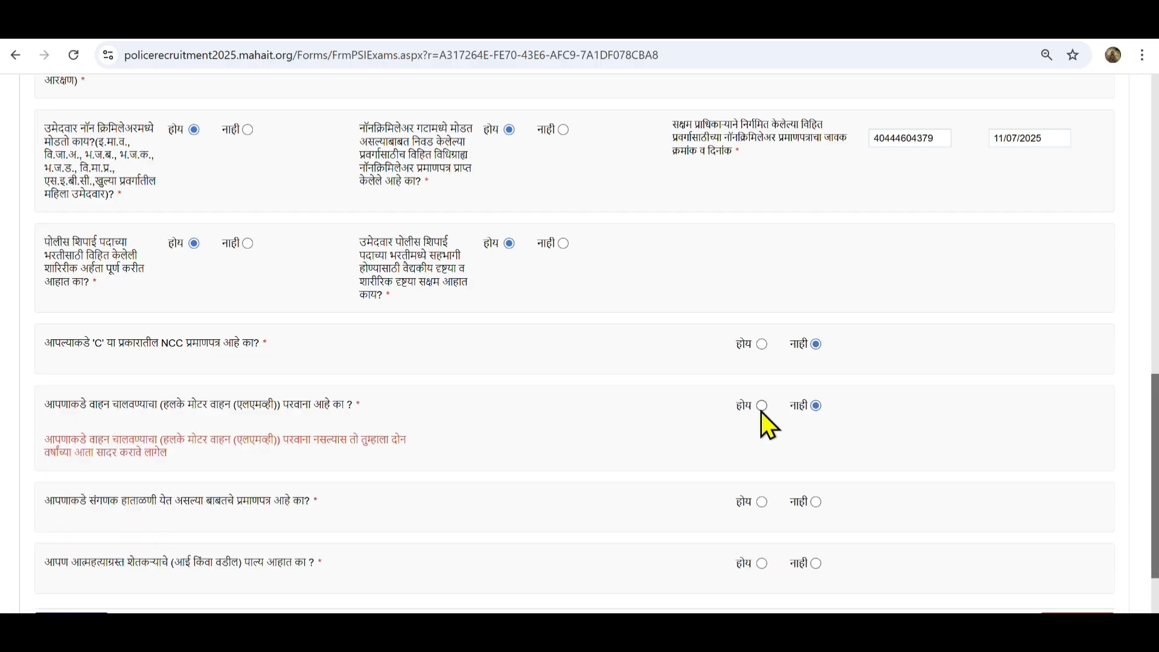
pyautogui.click(762, 405)
pyautogui.click(816, 406)
pyautogui.click(762, 406)
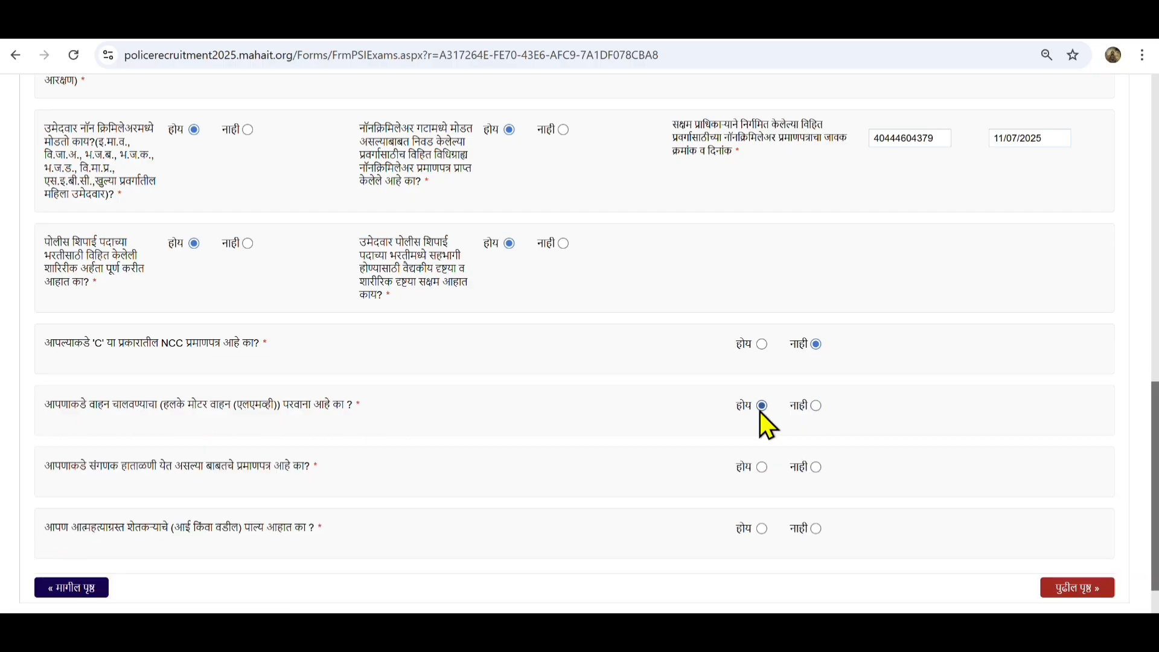
pyautogui.click(762, 468)
pyautogui.click(816, 467)
pyautogui.click(762, 468)
pyautogui.scroll(-2, 765, 478)
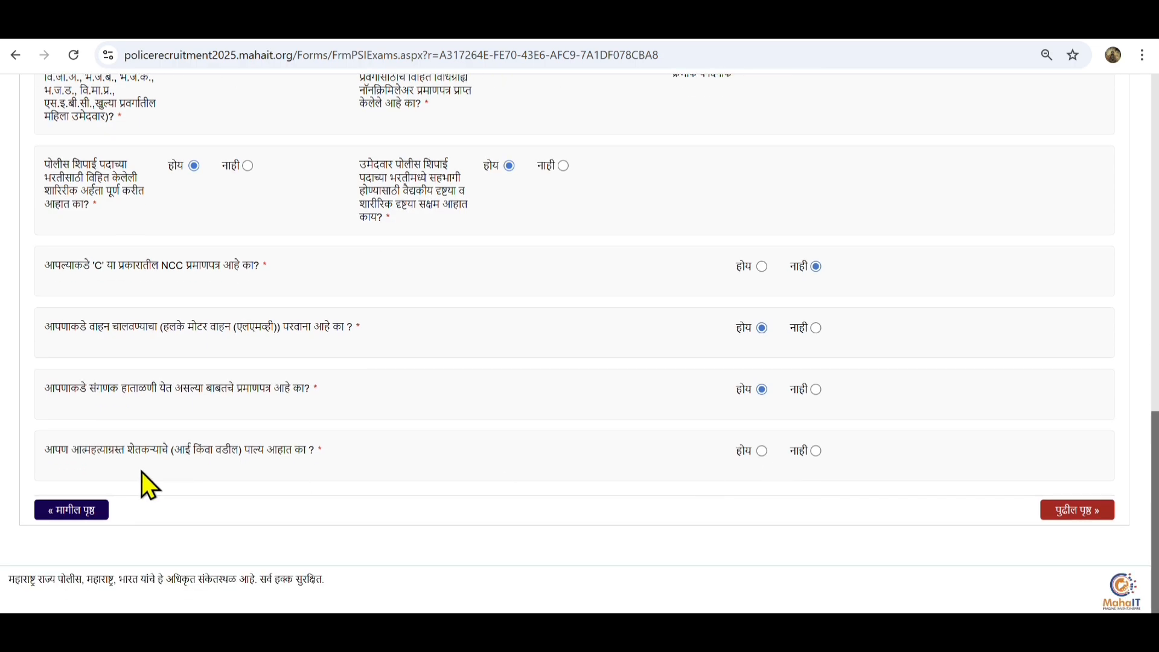
pyautogui.click(764, 452)
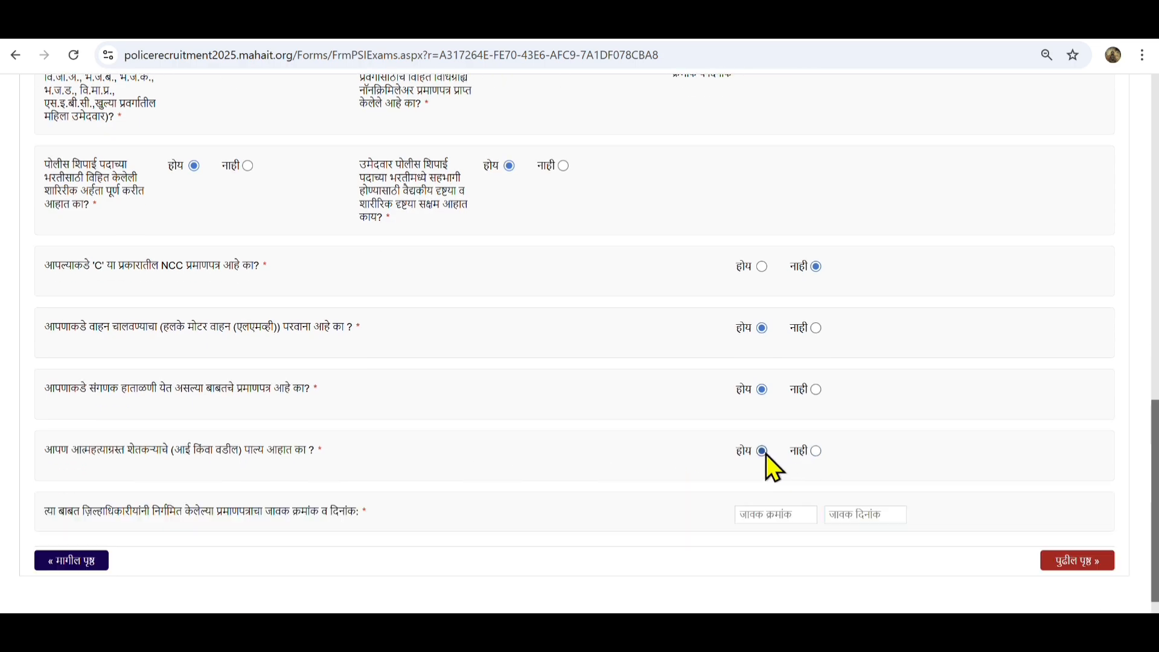
pyautogui.click(816, 451)
# Choose एच.एस.सी / 12th as the qualification and continue to the education details section
pyautogui.click(1075, 511)
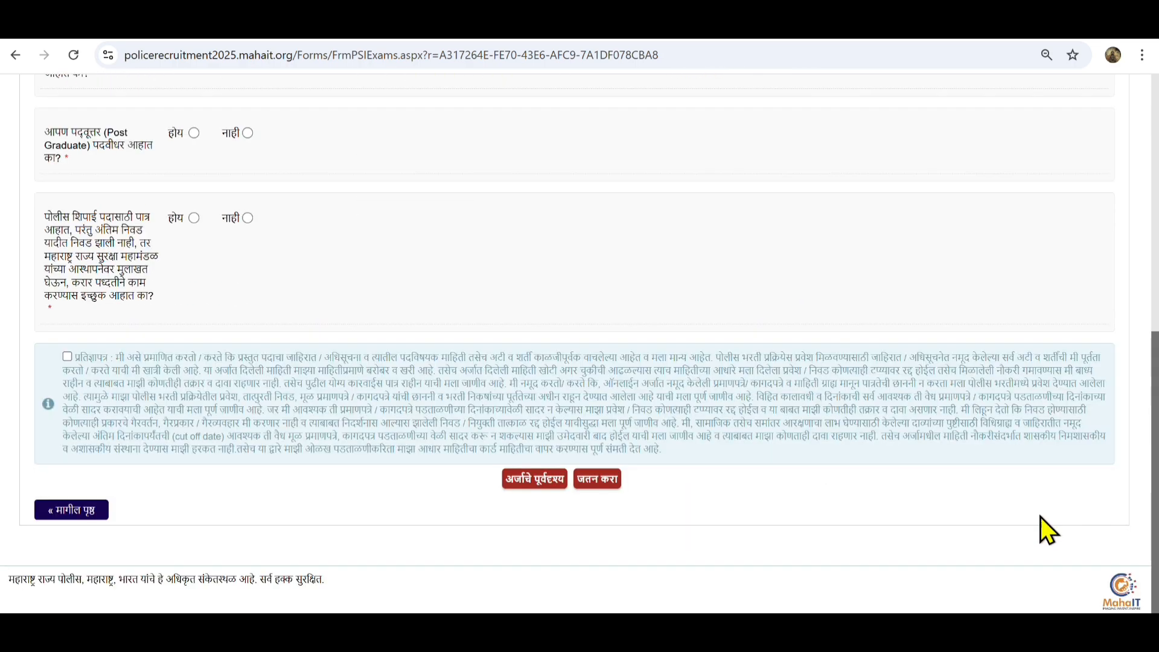
pyautogui.scroll(10, 422, 380)
pyautogui.click(130, 462)
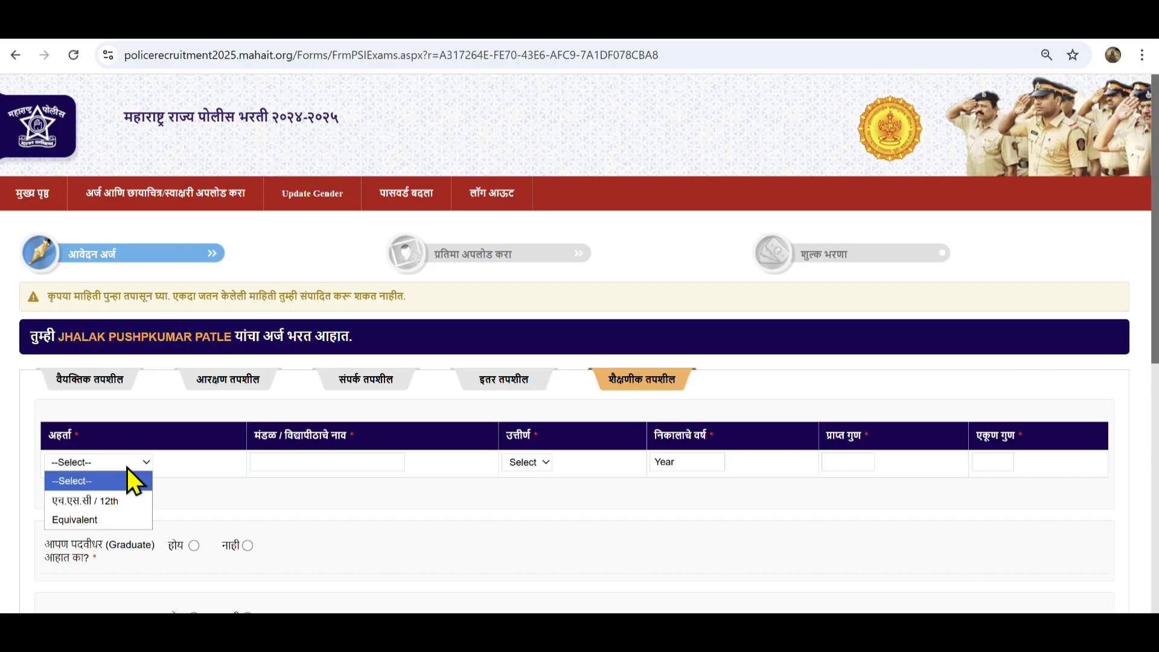
pyautogui.click(130, 499)
pyautogui.click(322, 462)
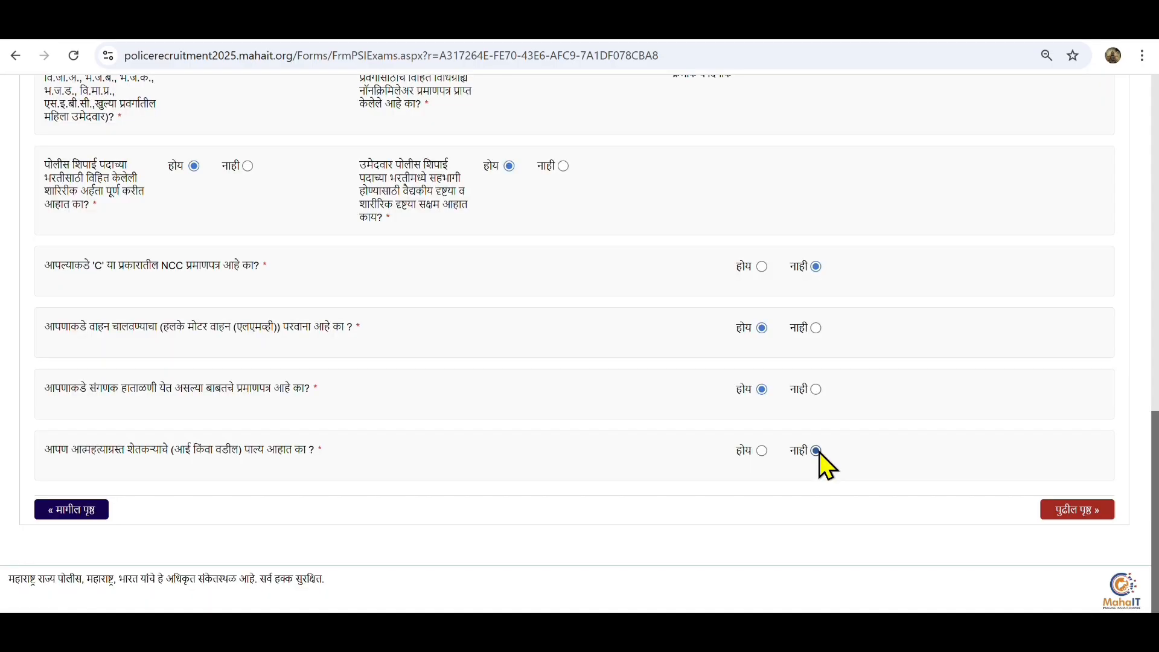
pyautogui.click(1081, 509)
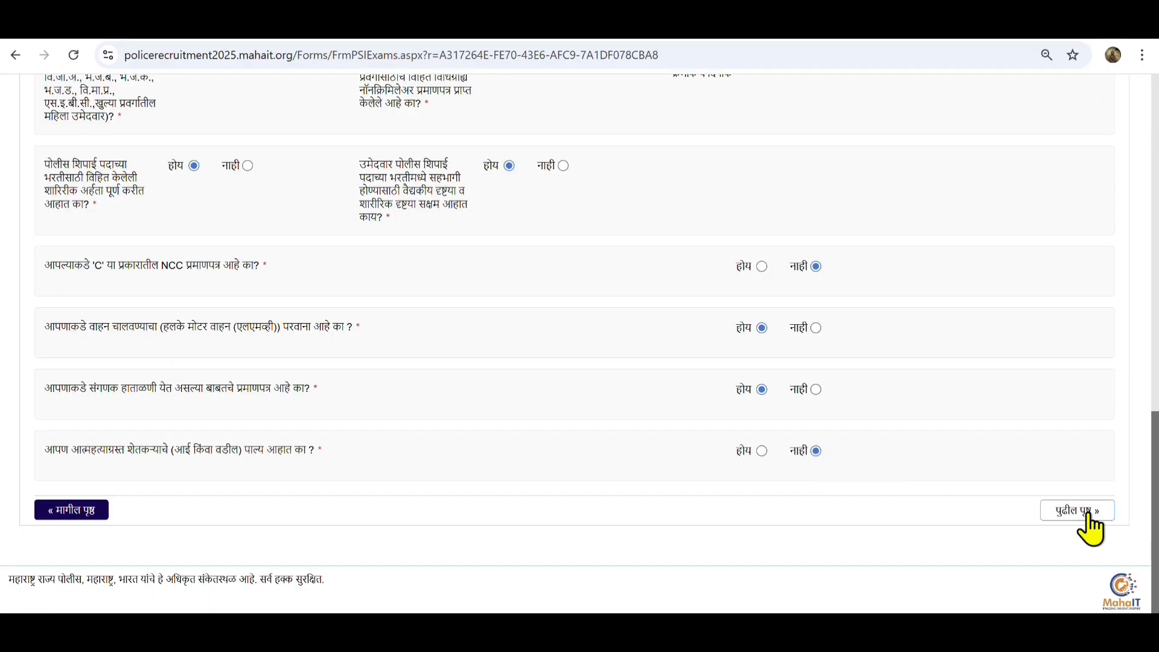
# Select एच.एस.सी / 12th as the qualification and start the board or university field
pyautogui.scroll(10, 423, 379)
pyautogui.scroll(3, 423, 379)
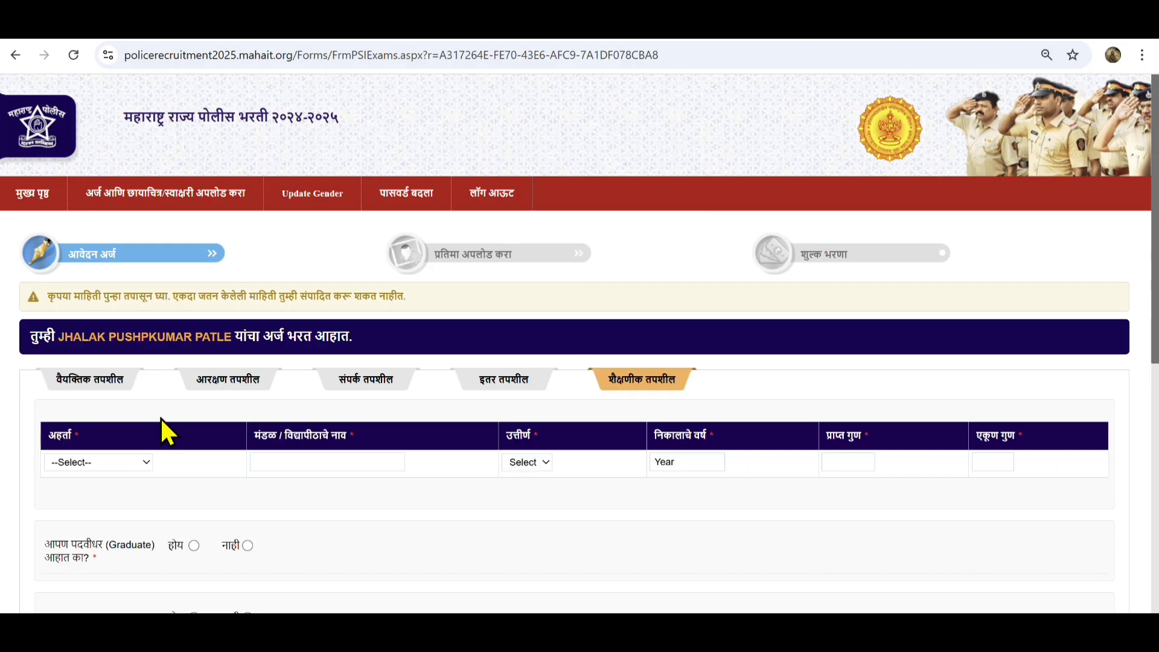
pyautogui.click(127, 463)
pyautogui.click(104, 501)
pyautogui.click(322, 462)
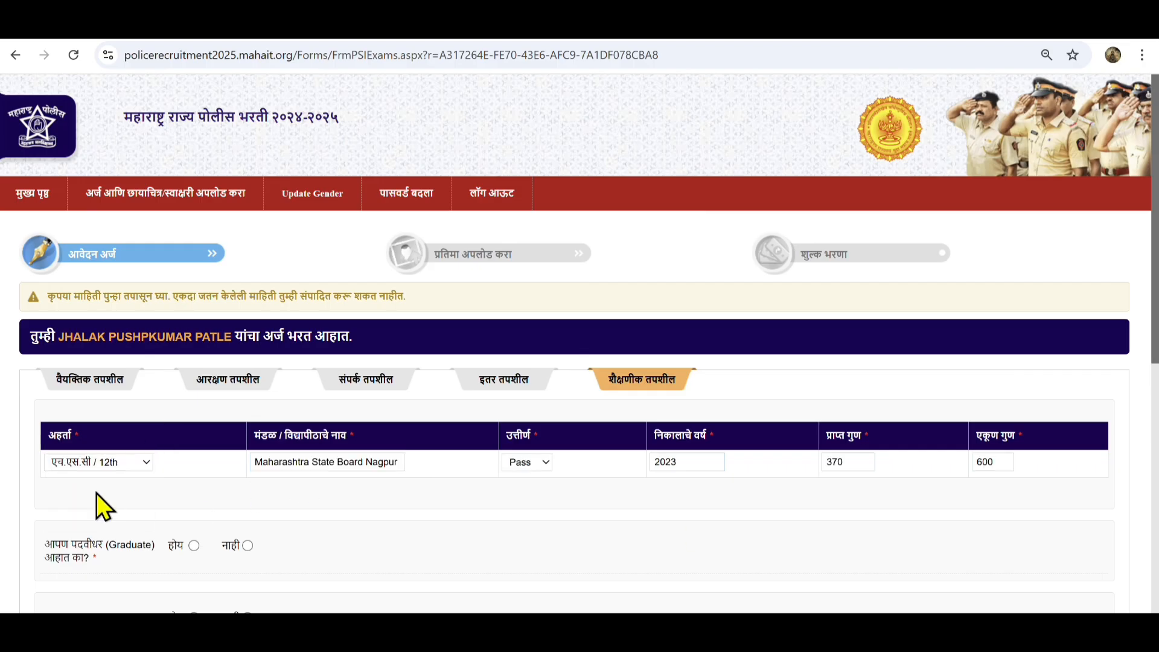
# Answer नाही to graduate and post-graduate, होय to contract work, and accept the प्रतिज्ञापत्र declaration
pyautogui.scroll(-1, 96, 494)
pyautogui.click(247, 465)
pyautogui.scroll(-1, 240, 465)
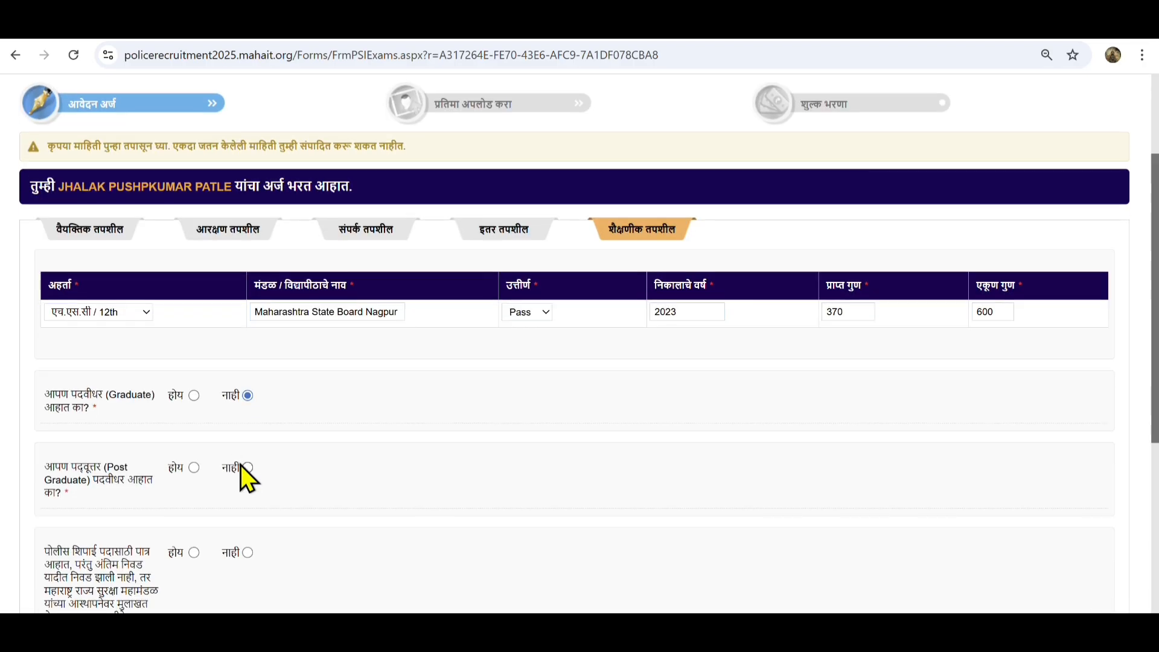
pyautogui.click(246, 467)
pyautogui.scroll(-1, 247, 465)
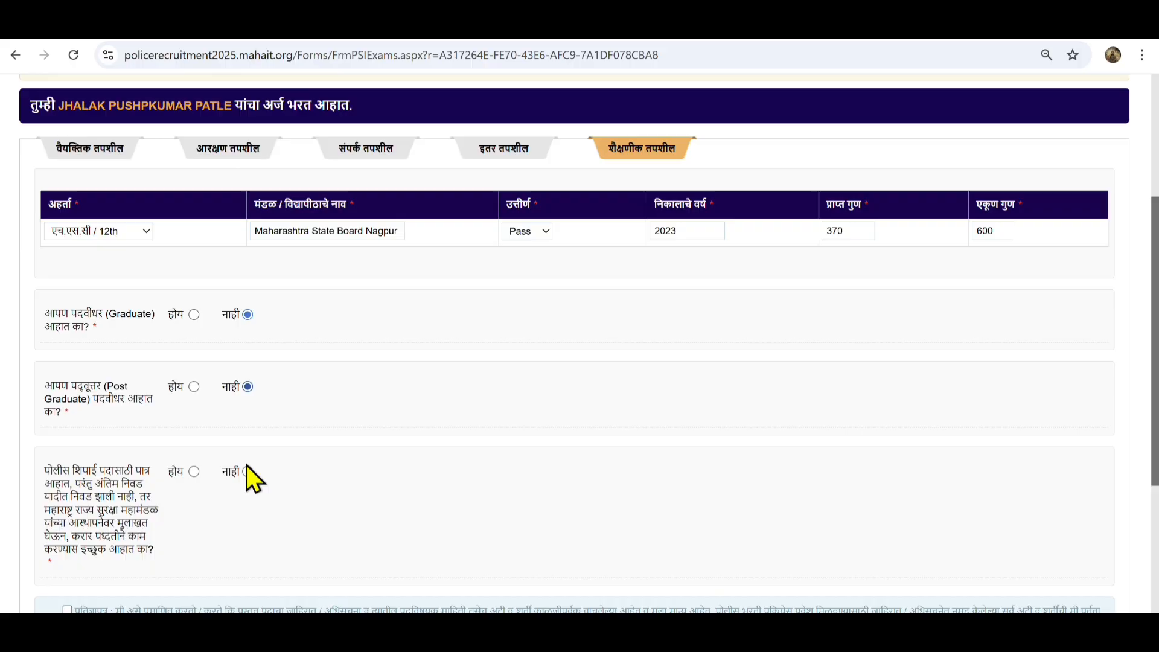
pyautogui.click(193, 472)
pyautogui.scroll(-1, 197, 472)
pyautogui.click(66, 529)
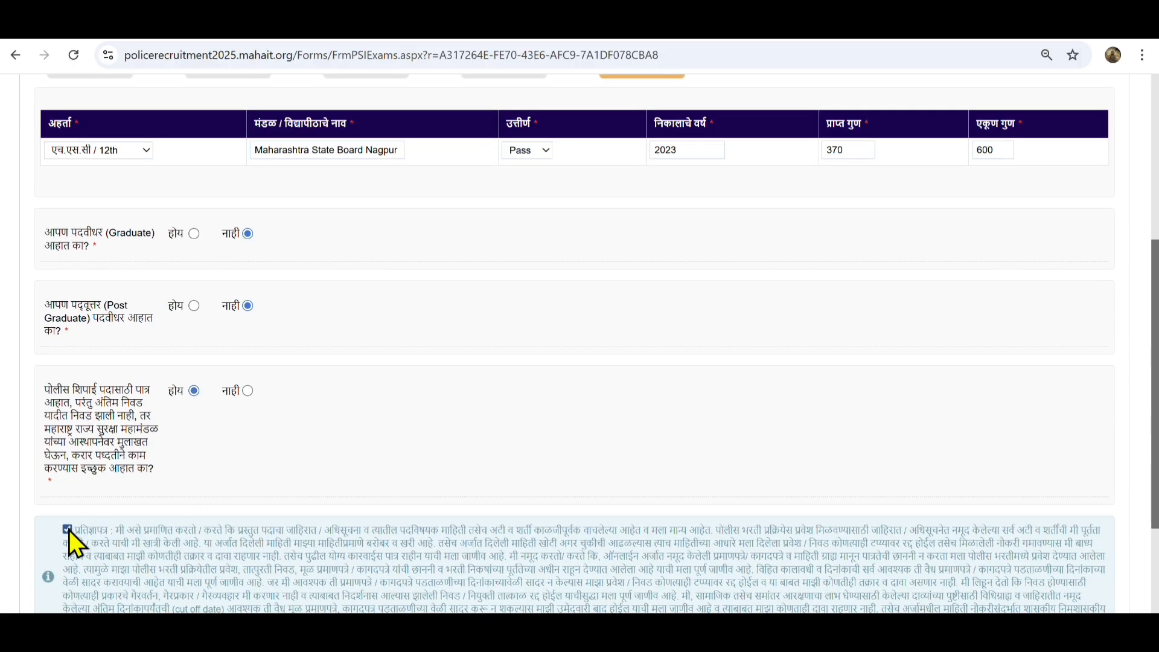
pyautogui.scroll(2, 362, 416)
pyautogui.scroll(-4, 578, 436)
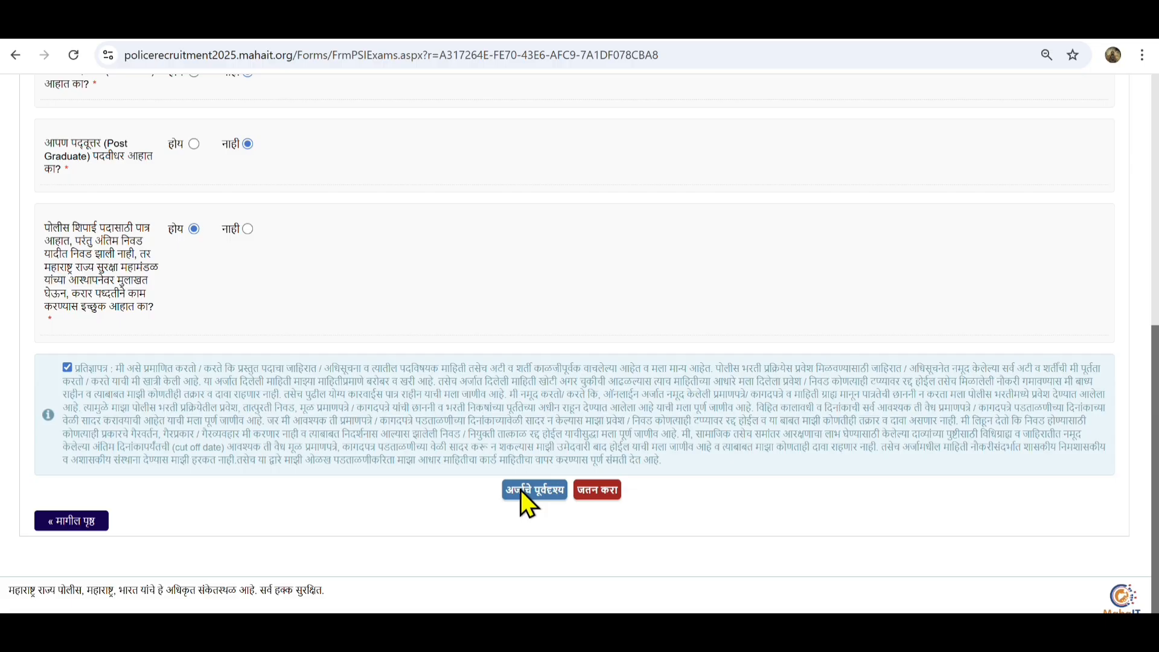
# Preview the application, then save it with जतन करा and acknowledge the token number message
pyautogui.click(523, 493)
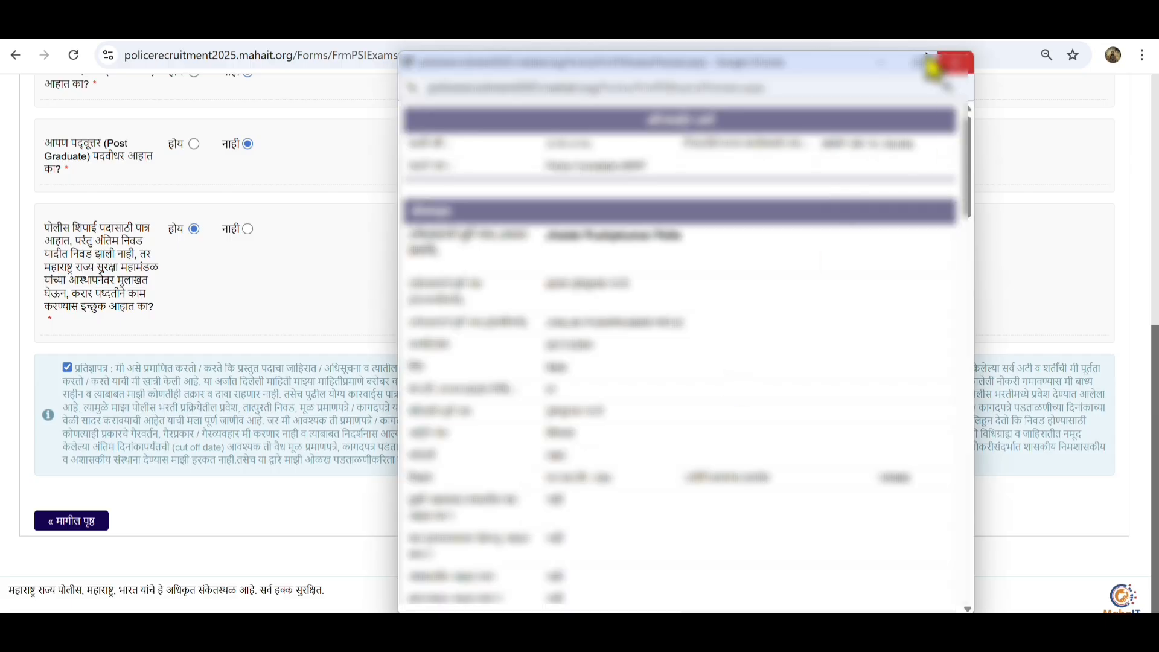
pyautogui.click(954, 62)
pyautogui.click(599, 494)
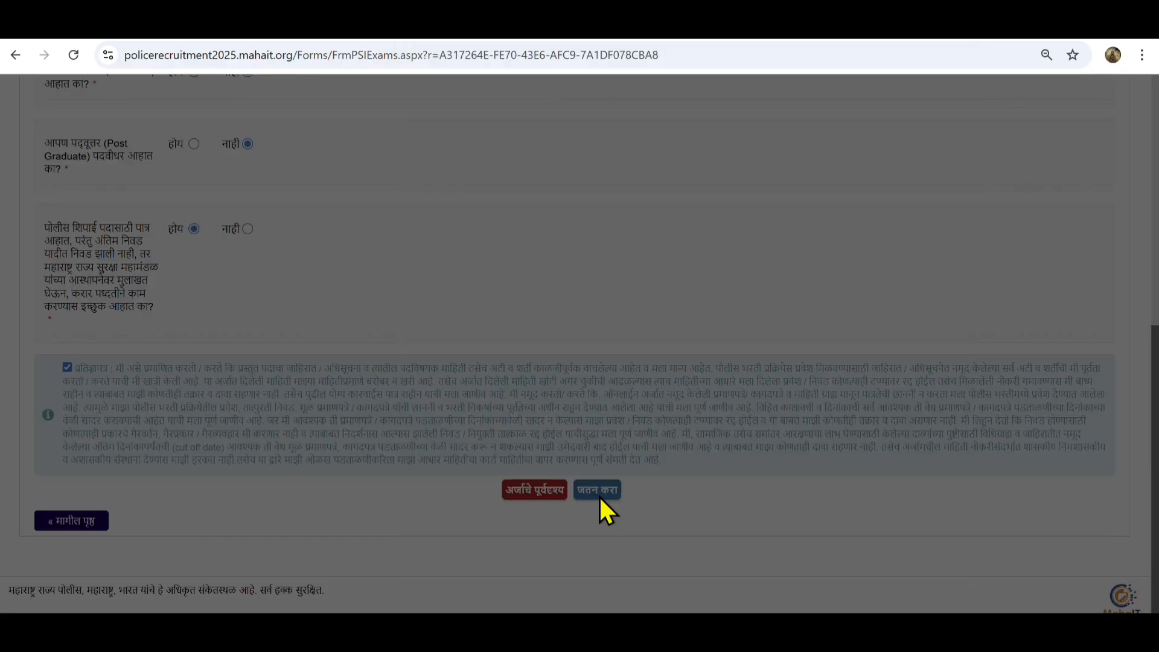
pyautogui.click(648, 173)
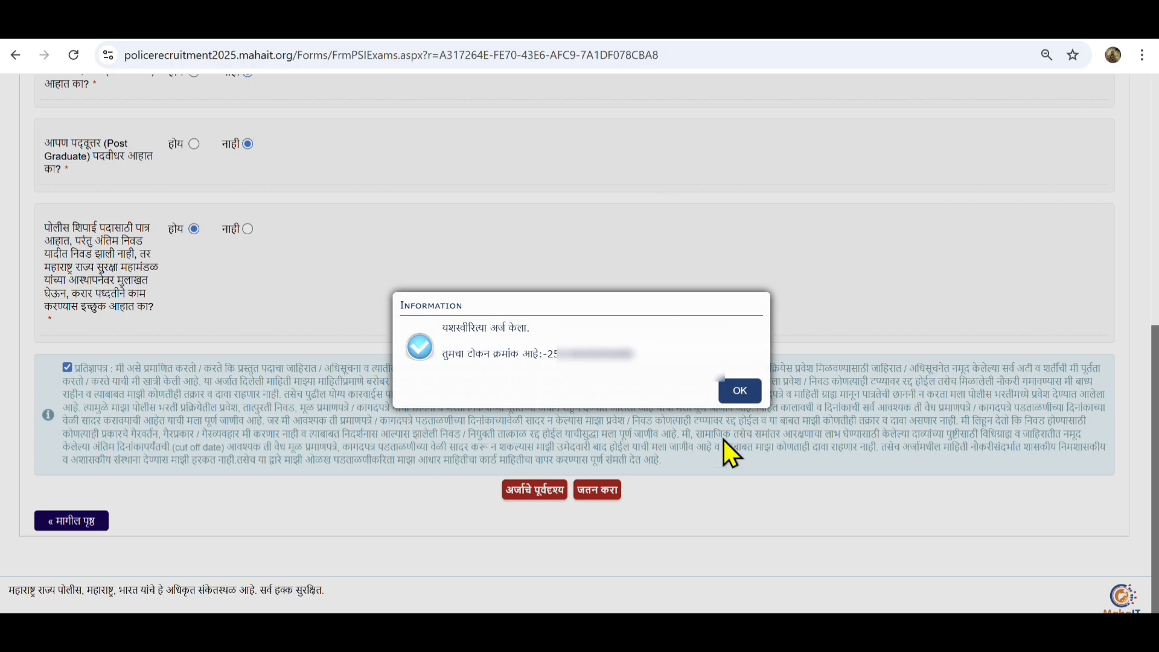
pyautogui.click(742, 392)
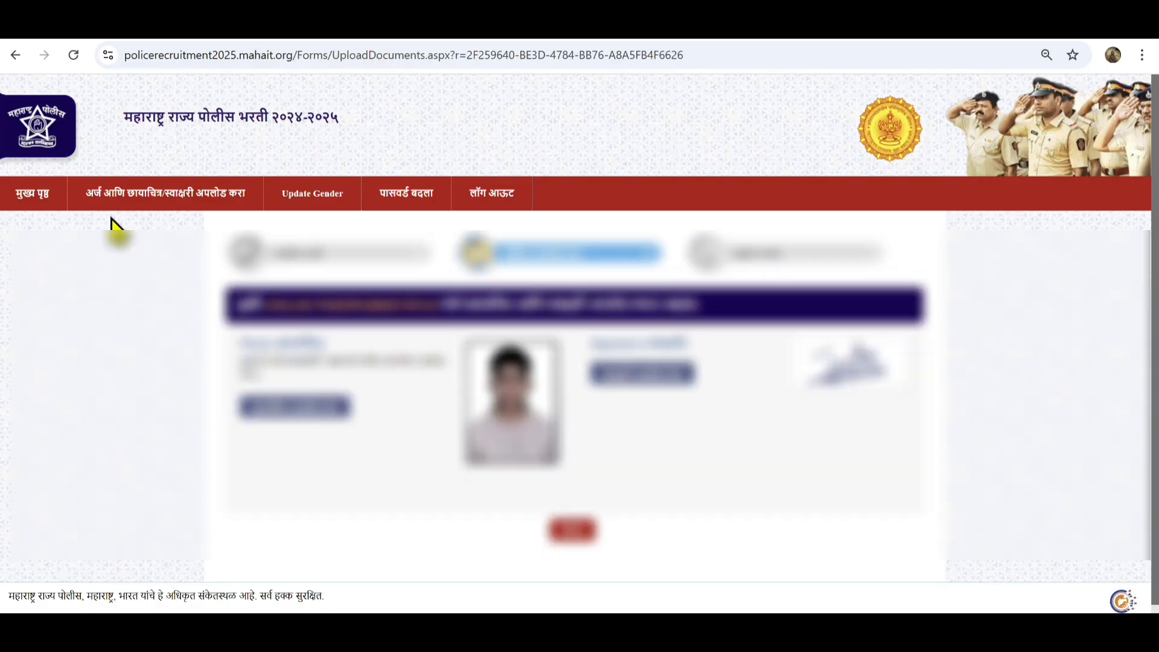
# Return to the मुख्य पृष्ठ applicant home page and scroll down toward the fee payment
pyautogui.click(28, 196)
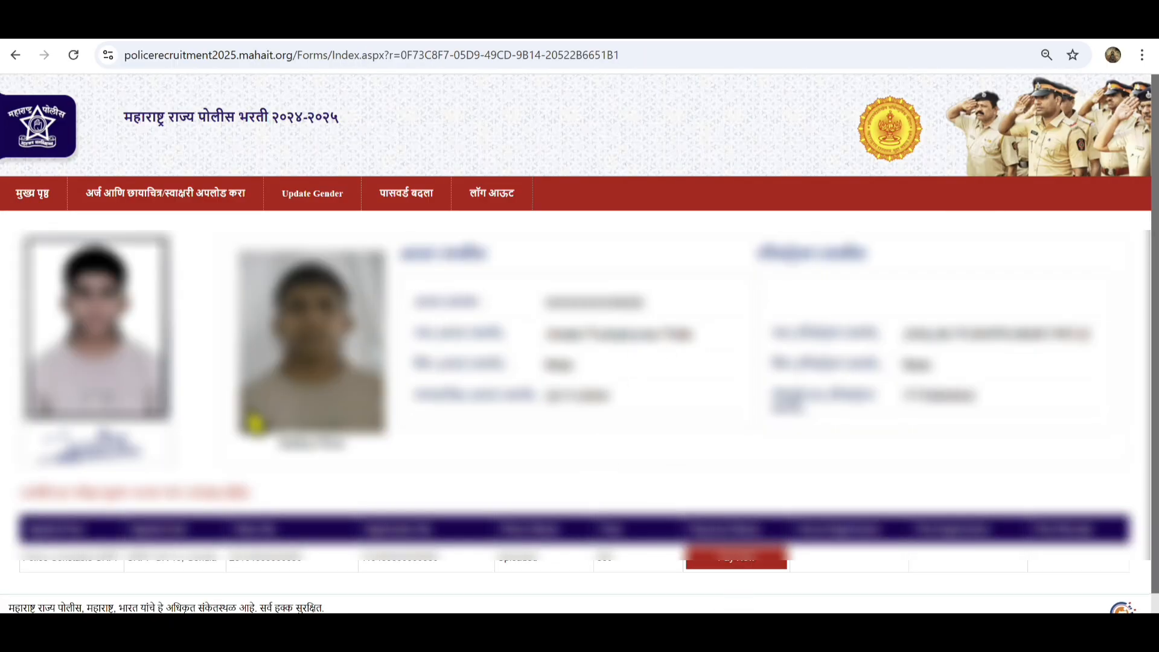
pyautogui.scroll(-2, 574, 447)
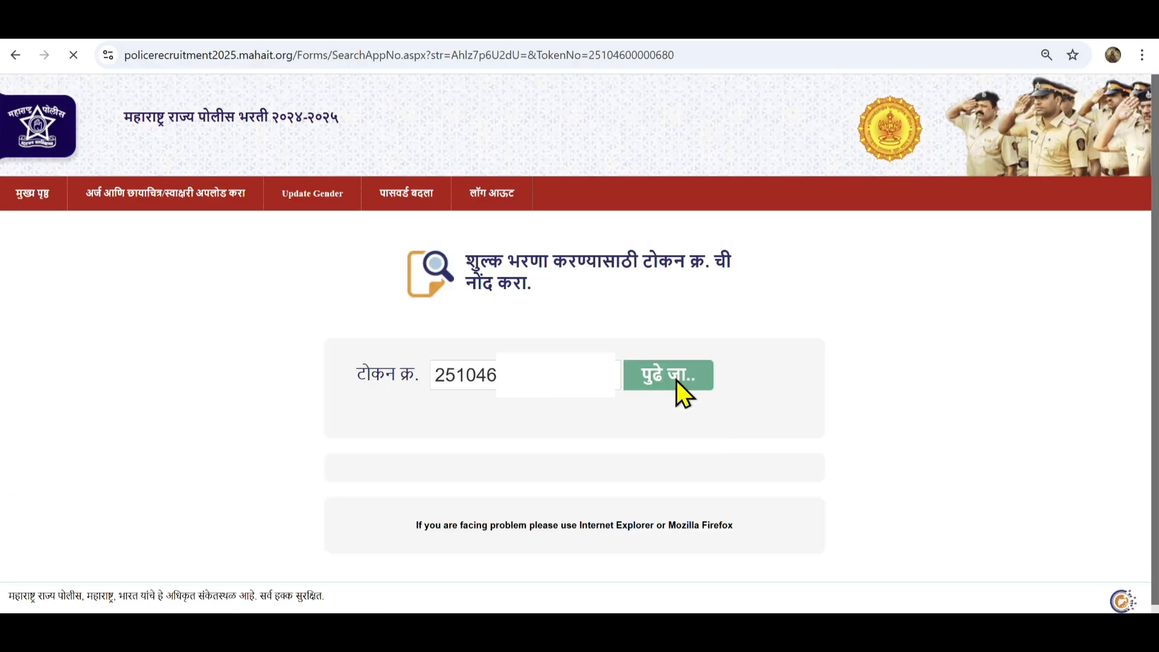
# Enter the captcha and pay the ₹350 exam fee via PayGov, switching to UPI QR payment
pyautogui.write('BVTS')
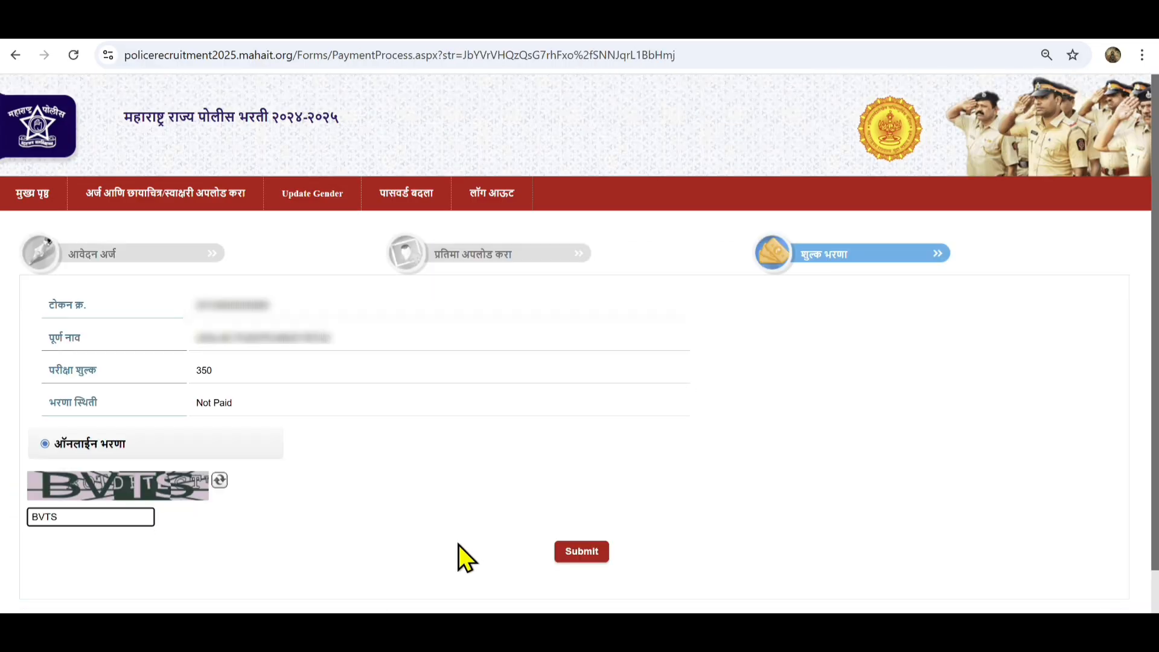
pyautogui.click(571, 551)
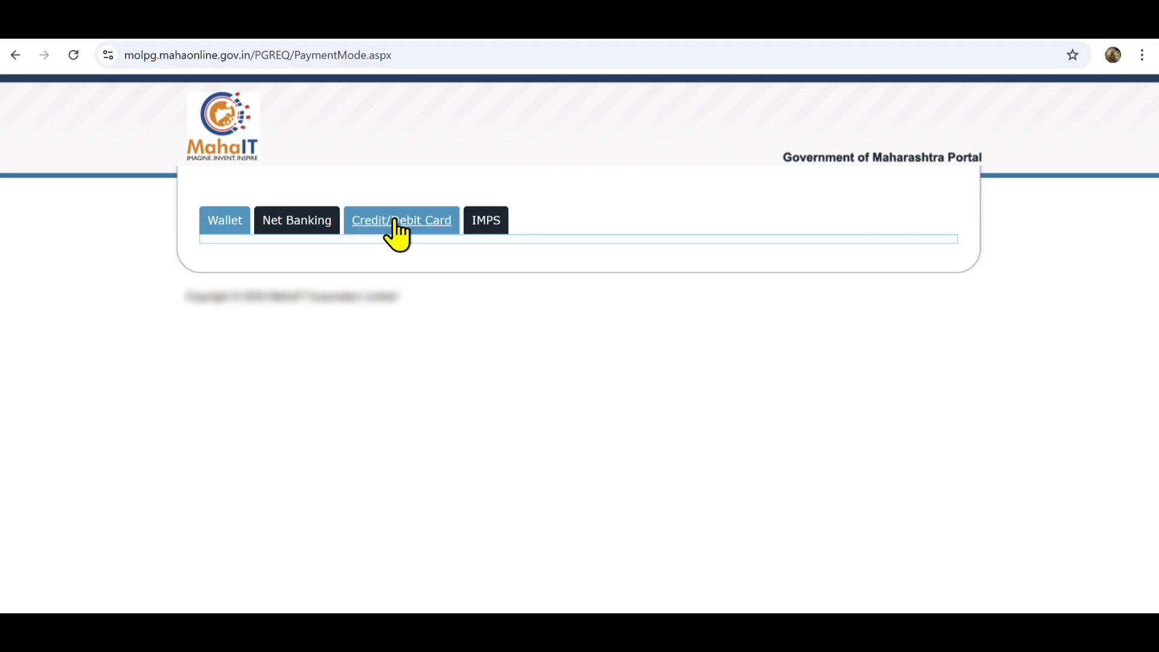
pyautogui.click(398, 222)
pyautogui.click(875, 298)
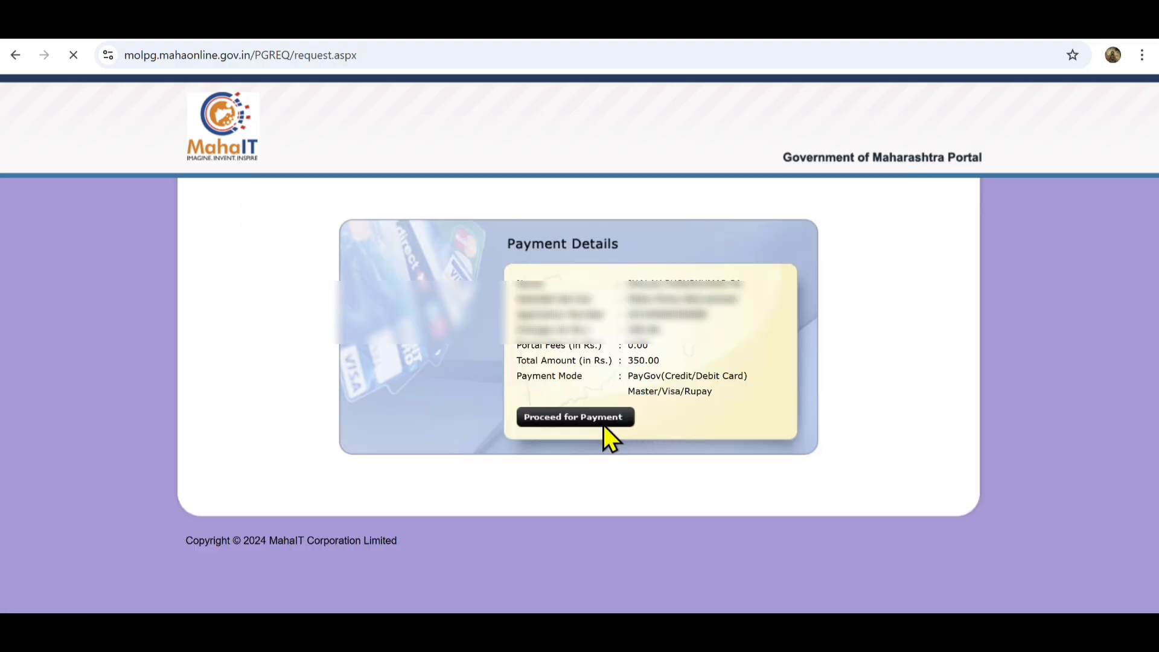
pyautogui.click(603, 424)
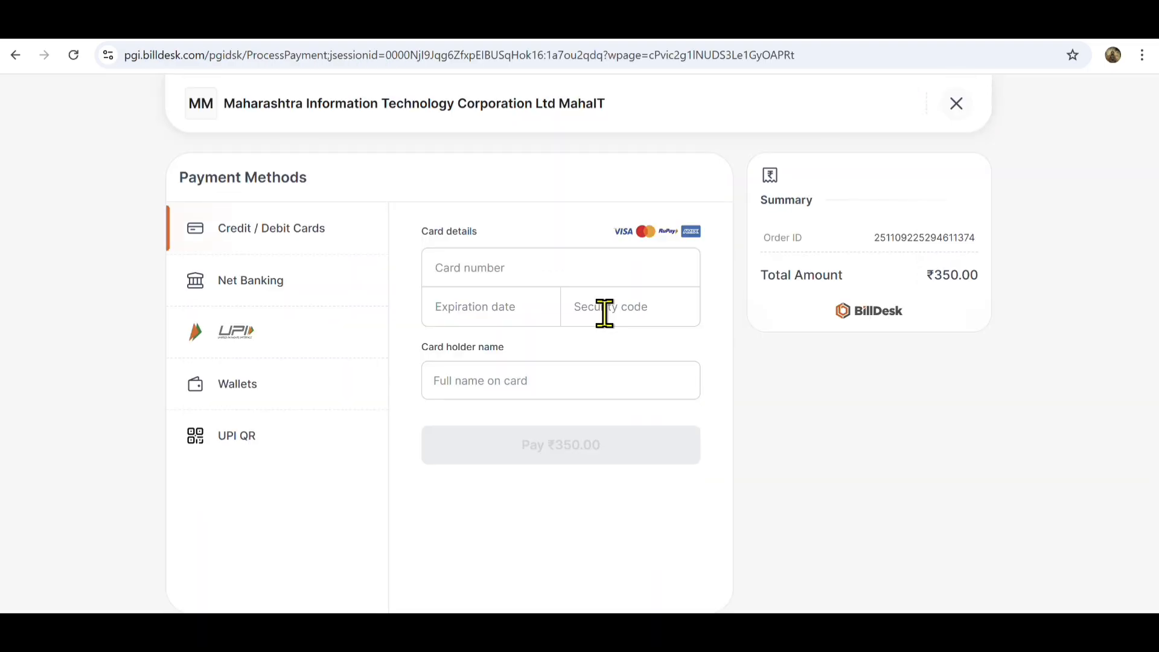
pyautogui.click(288, 401)
pyautogui.click(289, 437)
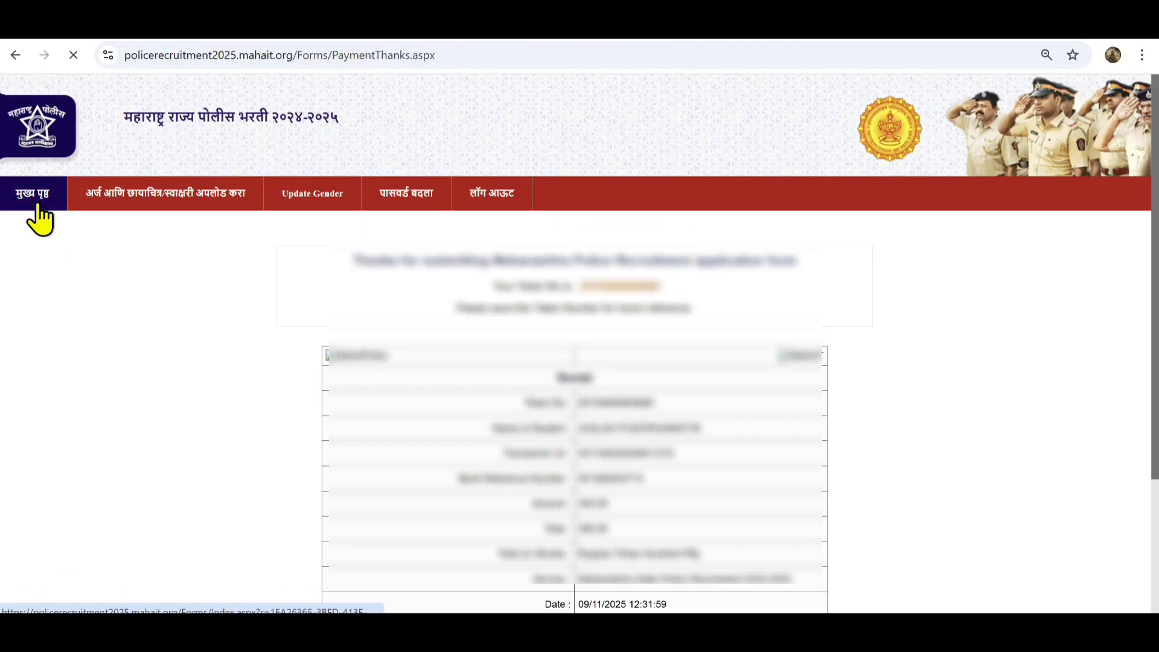
# From the applicant home page, print the application form
pyautogui.click(38, 211)
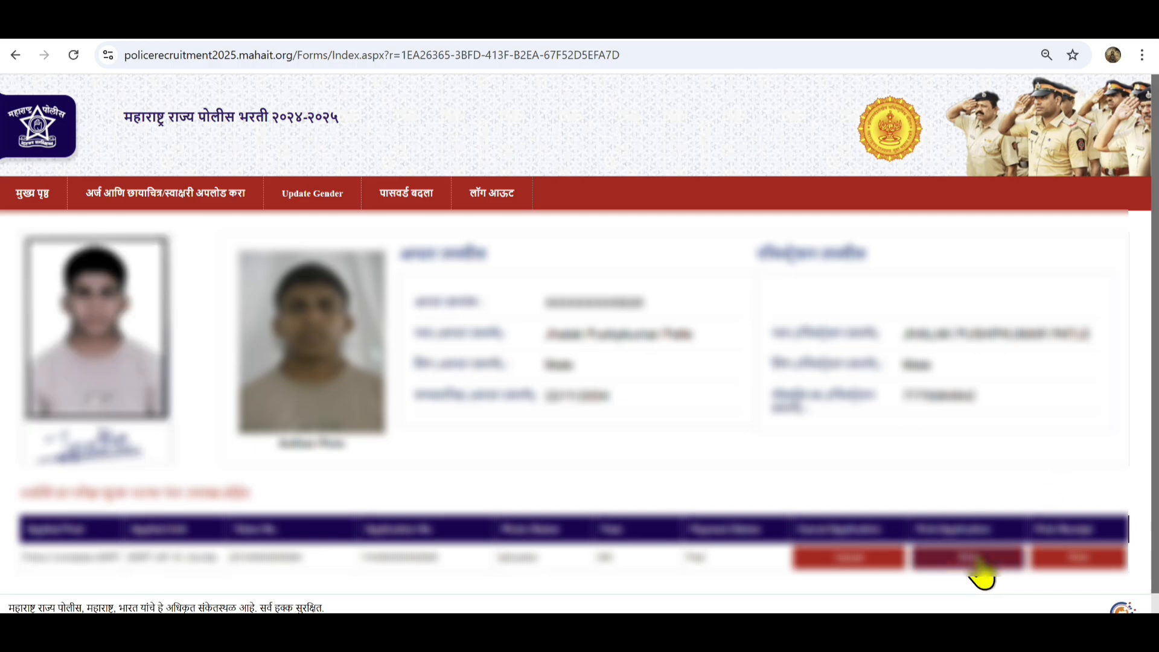
pyautogui.click(940, 561)
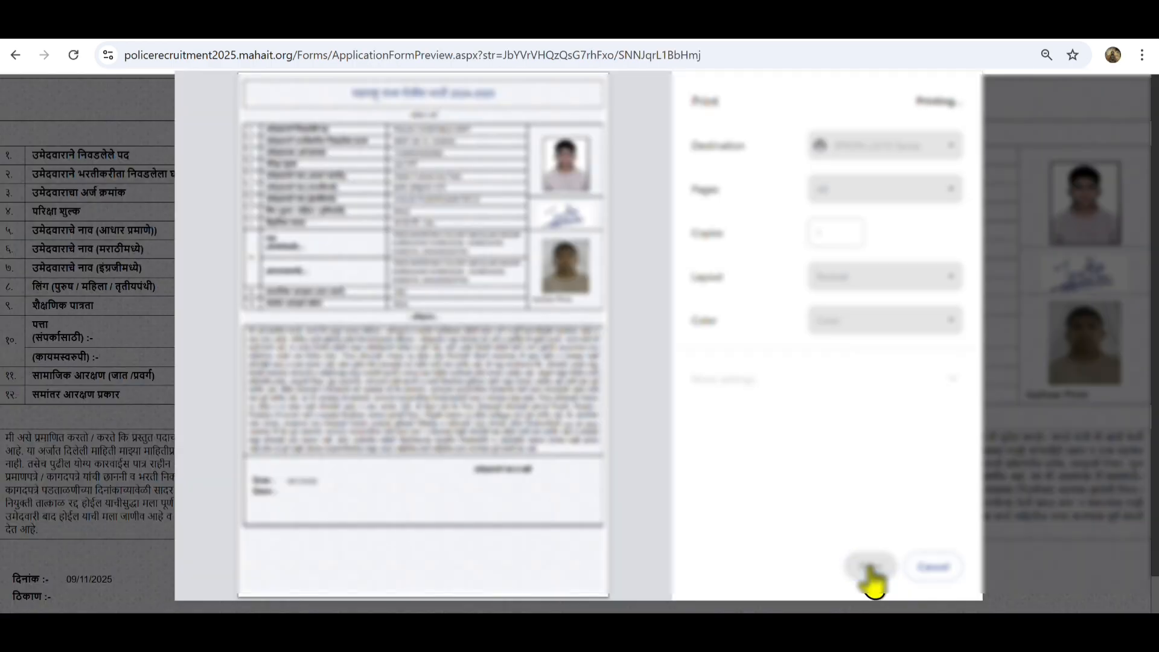
pyautogui.click(867, 568)
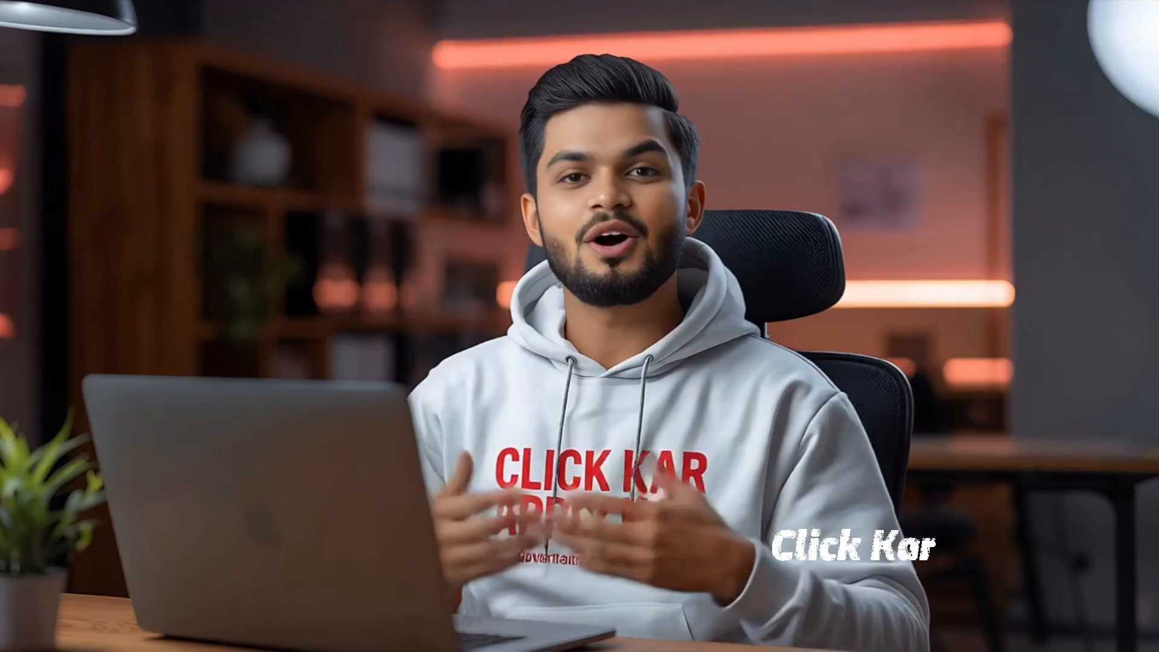